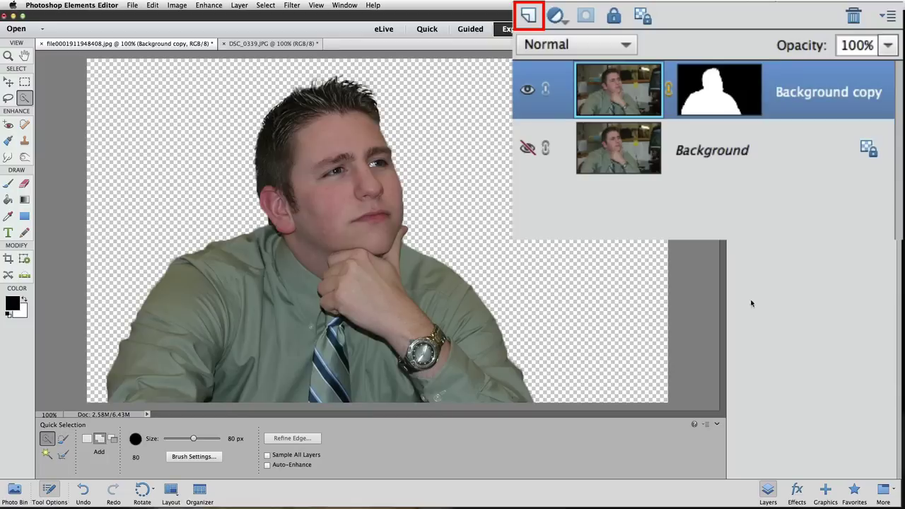
Add a new empty Layer 1 above the masked Background copy layer.
left_click(530, 18)
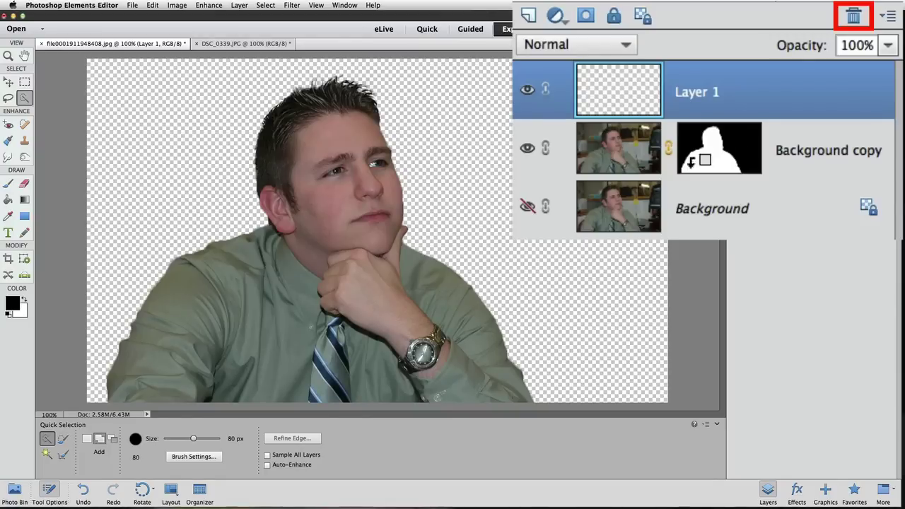
Delete the empty Layer 1, then create and delete another empty layer above Background.
left_click(853, 14)
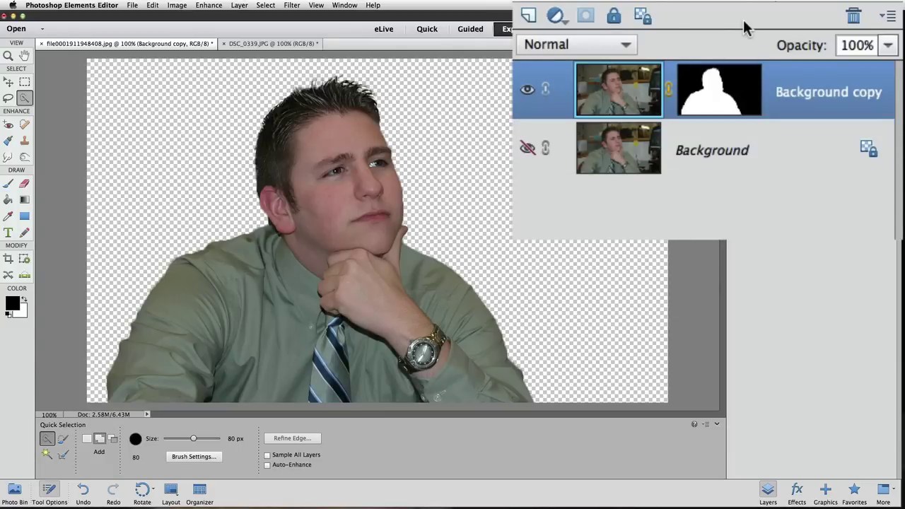
left_click(629, 165)
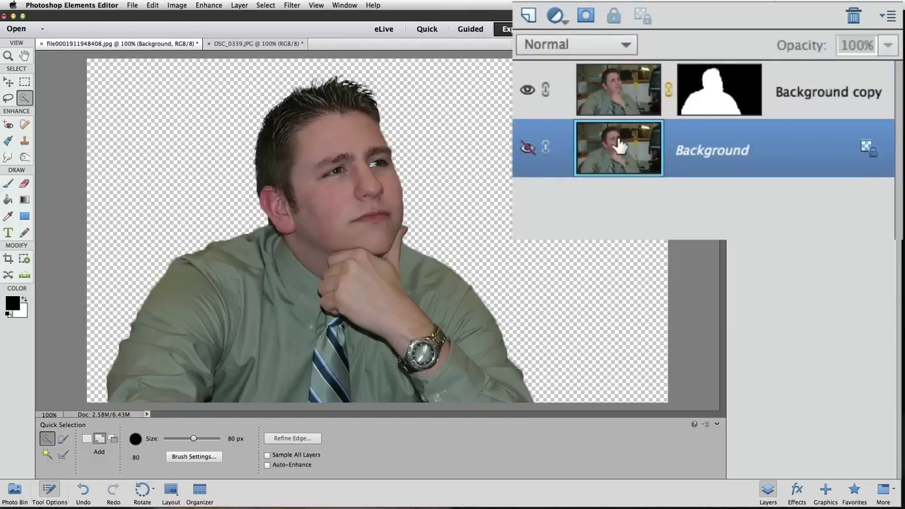
left_click(526, 15)
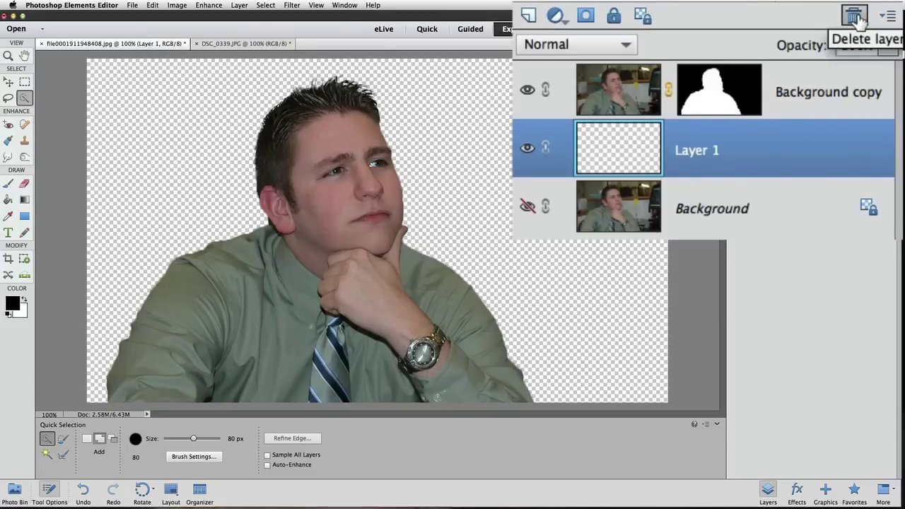
left_click(855, 17)
Select Background copy and create an empty Layer 1 directly beneath it.
left_click(609, 95)
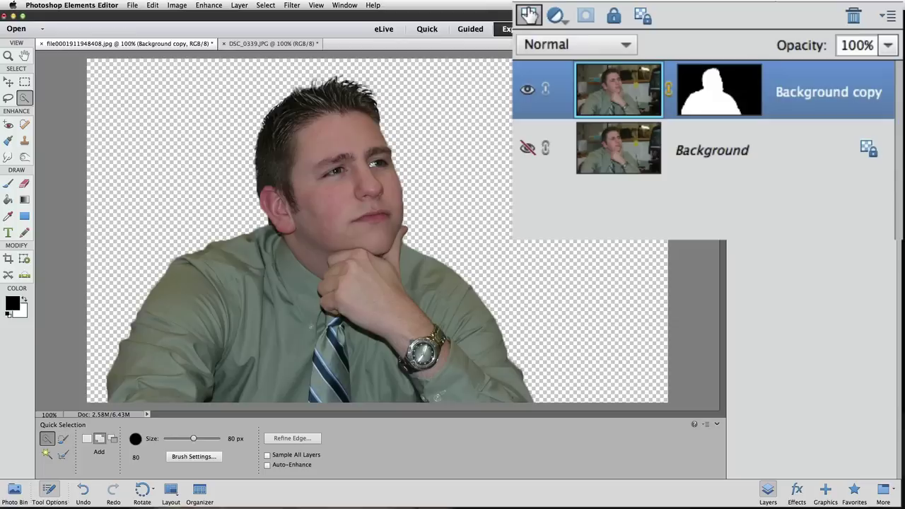
left_click(529, 14)
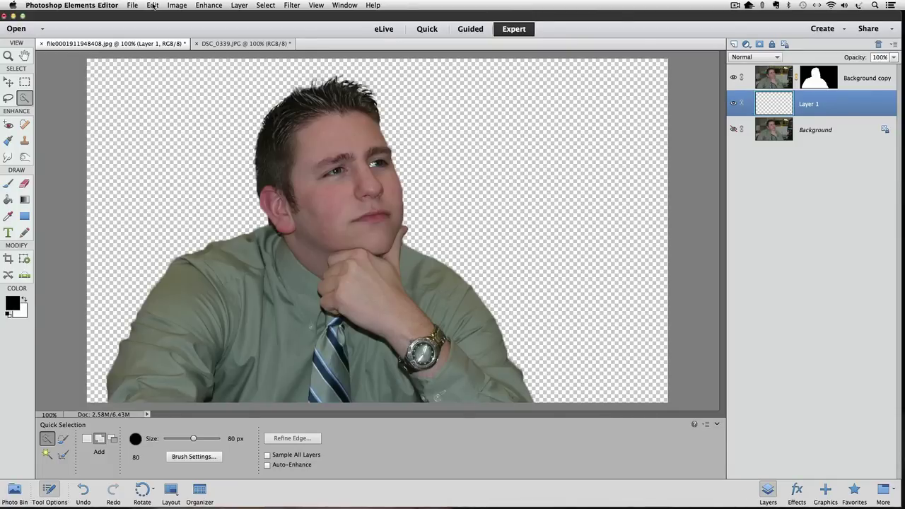
Fill Layer 1 with White using Edit > Fill Layer.
left_click(153, 5)
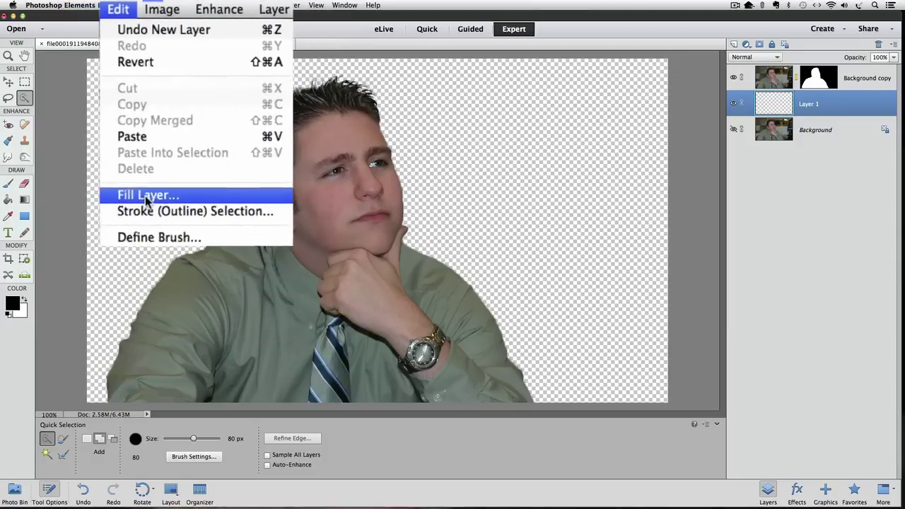
left_click(162, 145)
left_click_drag(649, 174, 528, 106)
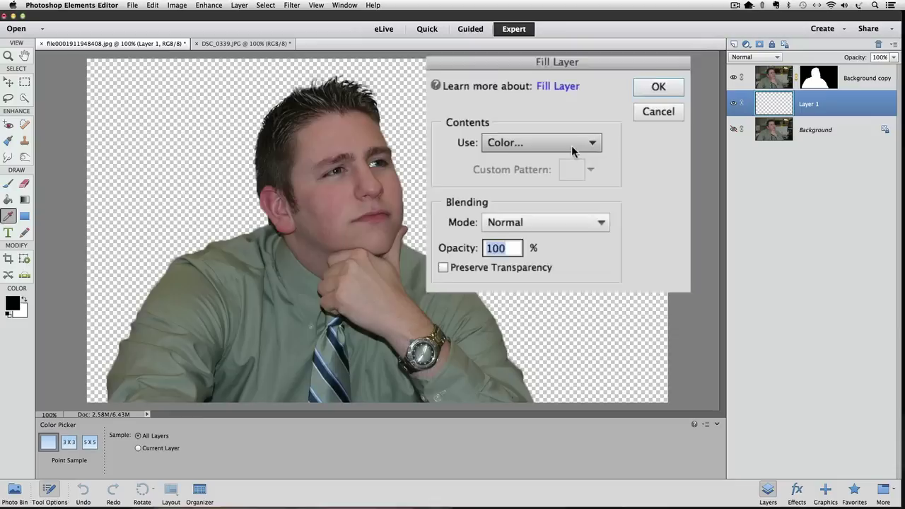
left_click(598, 137)
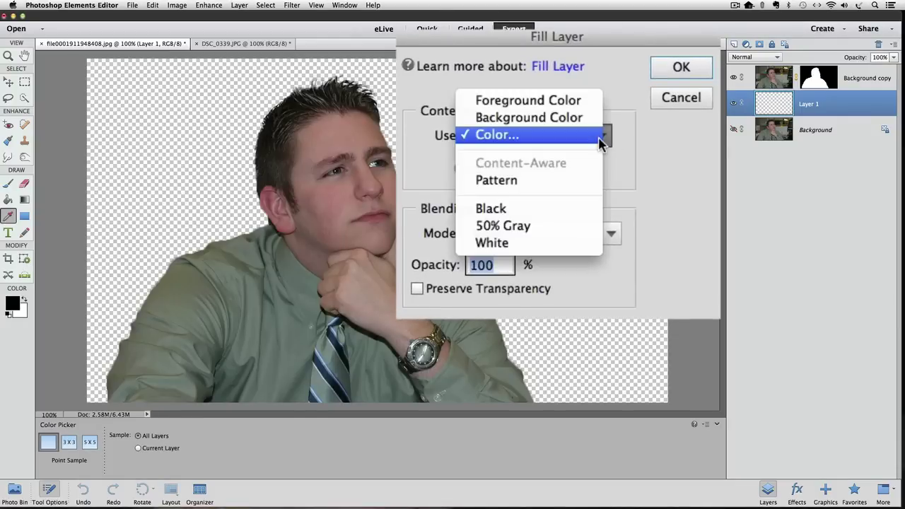
left_click(493, 244)
left_click(639, 103)
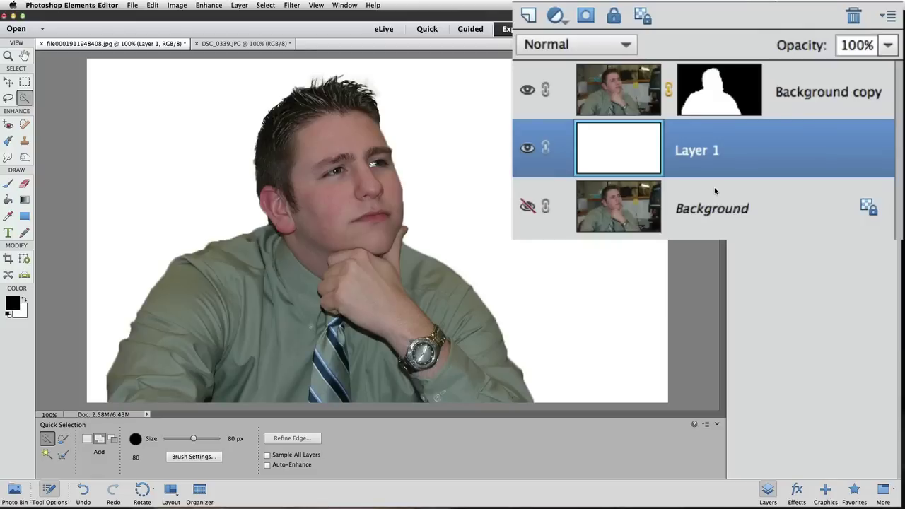
Target the Background copy layer mask and switch to the Brush tool.
left_click(726, 94)
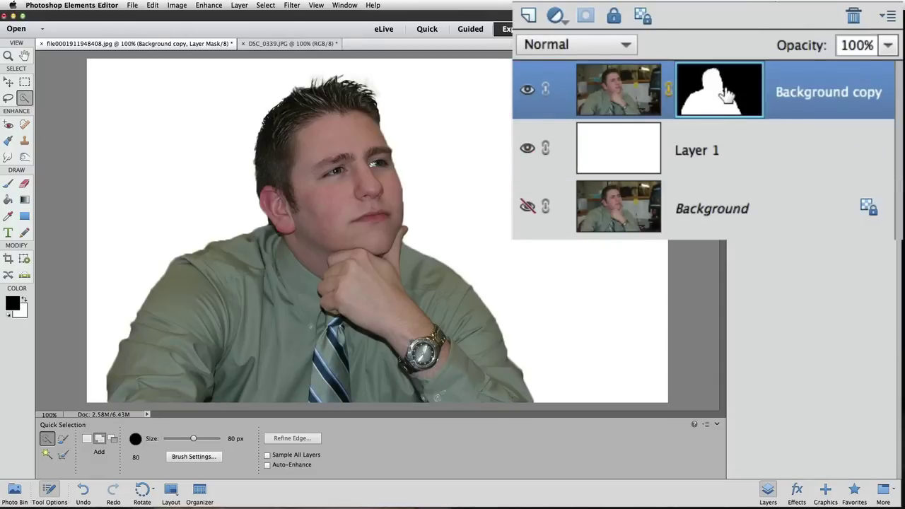
left_click(9, 183)
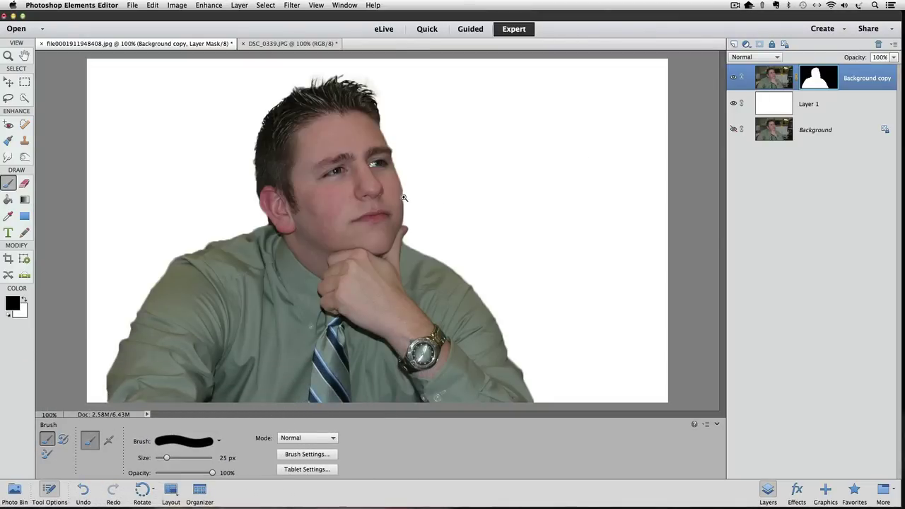
At 200% zoom, paint the mask along the cheek edge and shrink the brush to 7 px with black.
left_click(404, 197)
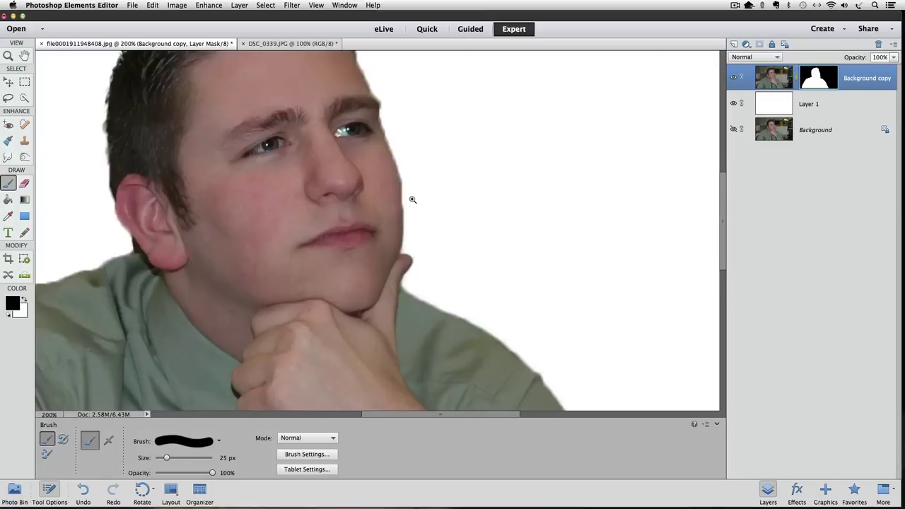
left_click(413, 239)
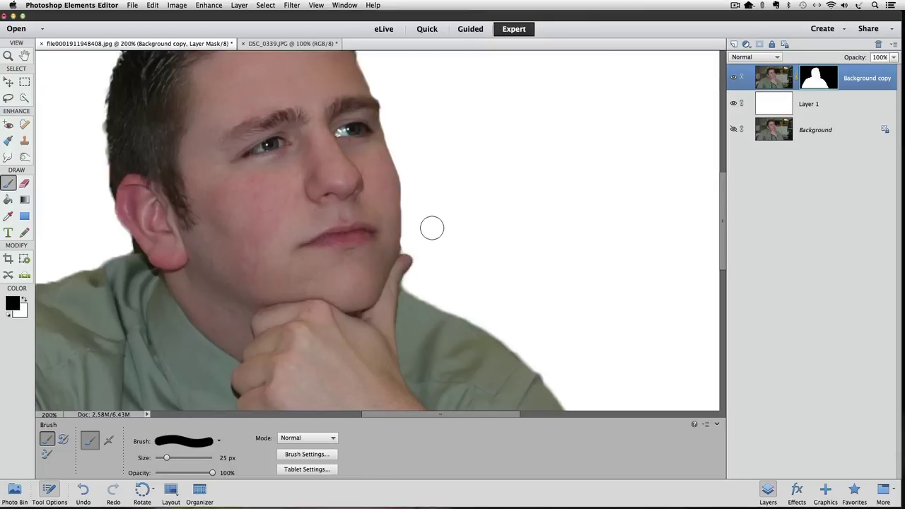
key("bracketleft")
key("bracketleft")
key("bracketleft")
key("bracketleft")
key("bracketleft")
key("bracketleft")
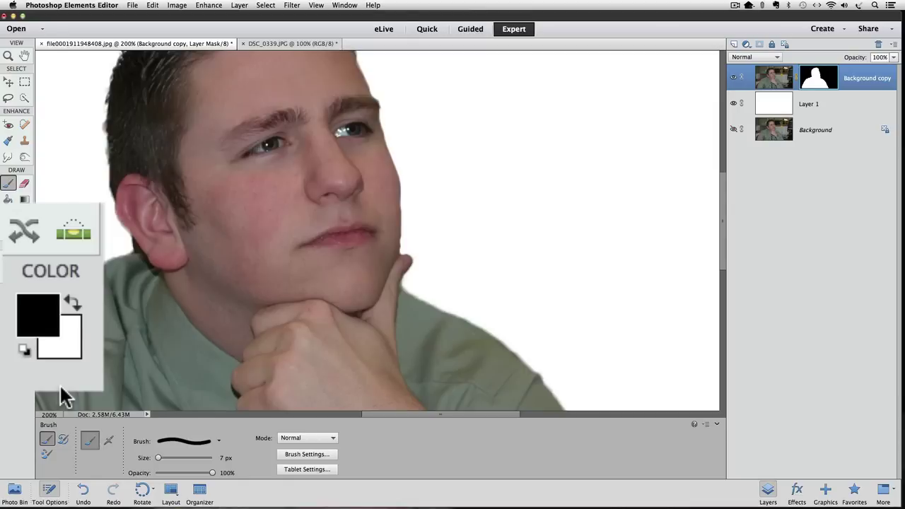
key("x")
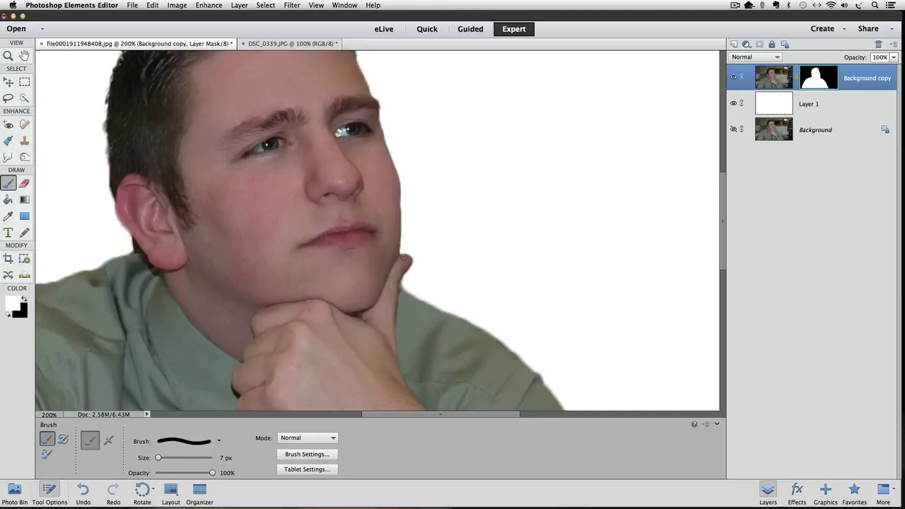
key("x")
left_click(354, 273, "alt+super")
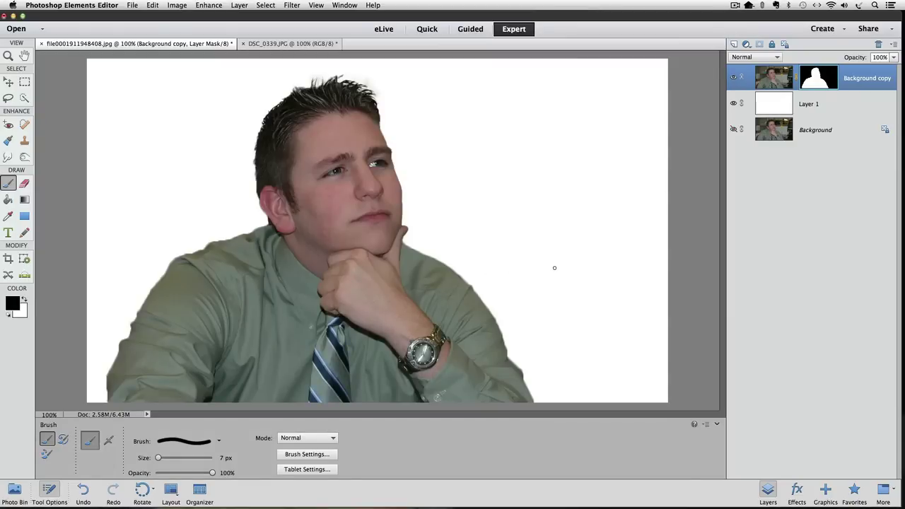
Paint the mask along the shirt sleeve edge, checking the hand, watch and shoulder edges.
left_click(506, 366, "super")
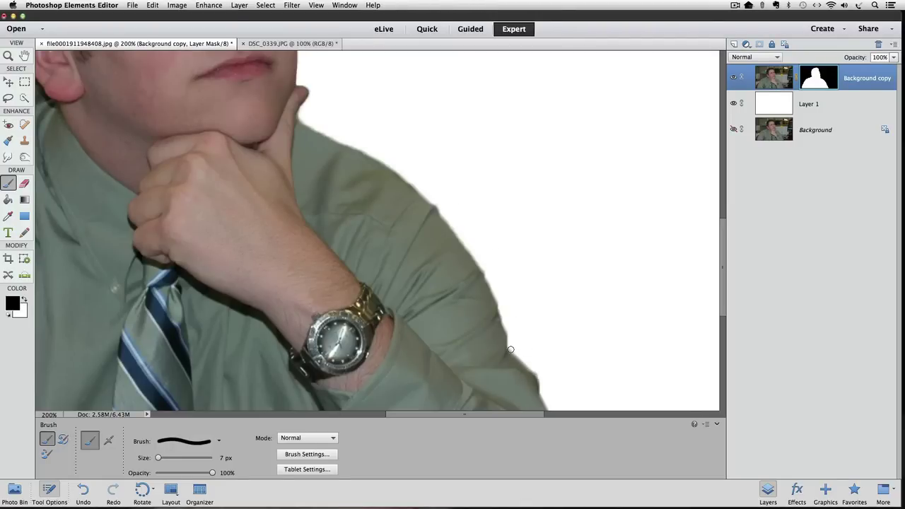
left_click_drag(511, 349, 542, 372)
left_click_drag(542, 322, 509, 174)
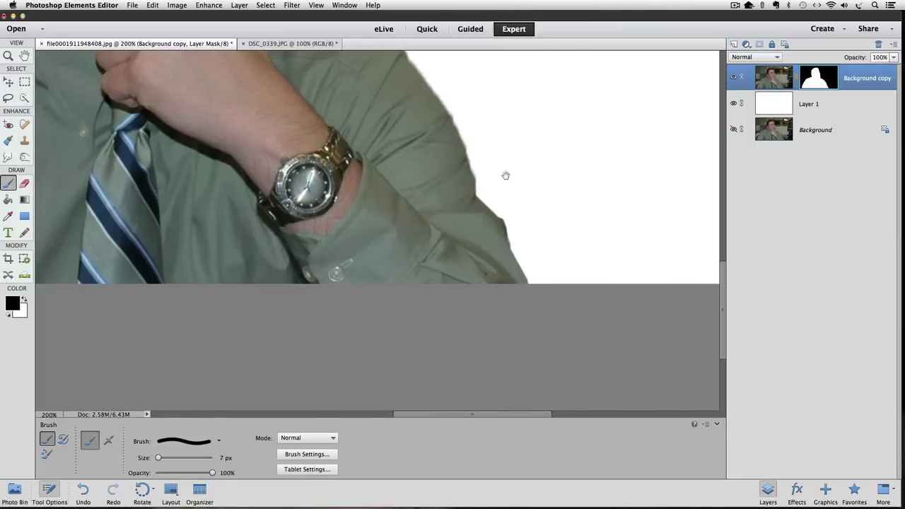
left_click_drag(505, 176, 555, 264)
left_click_drag(529, 235, 567, 268)
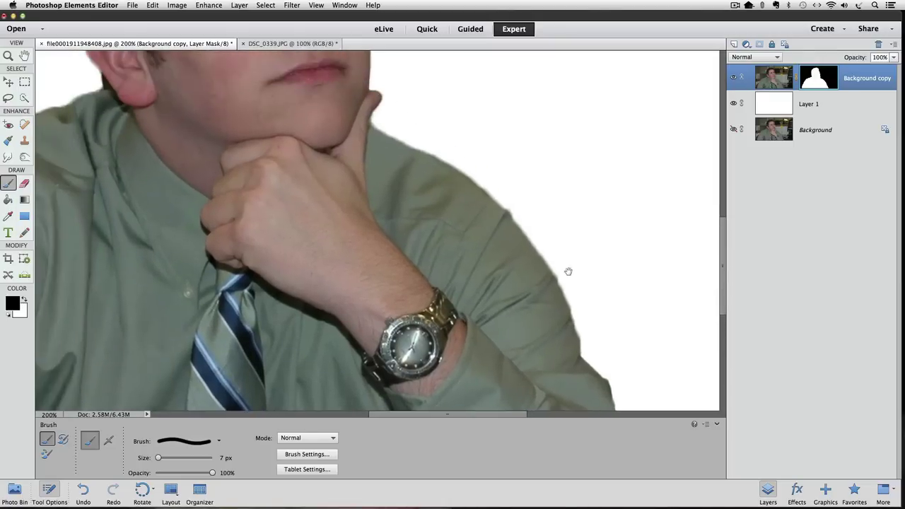
left_click_drag(390, 205, 436, 193)
mouse_move(216, 250)
left_mouse_down()
mouse_move(388, 233)
mouse_move(428, 242)
left_mouse_up()
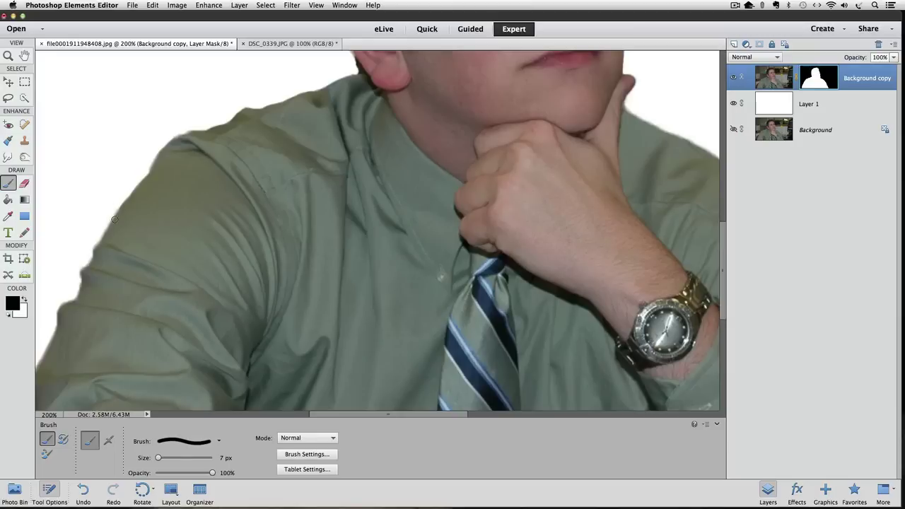
key("super+minus")
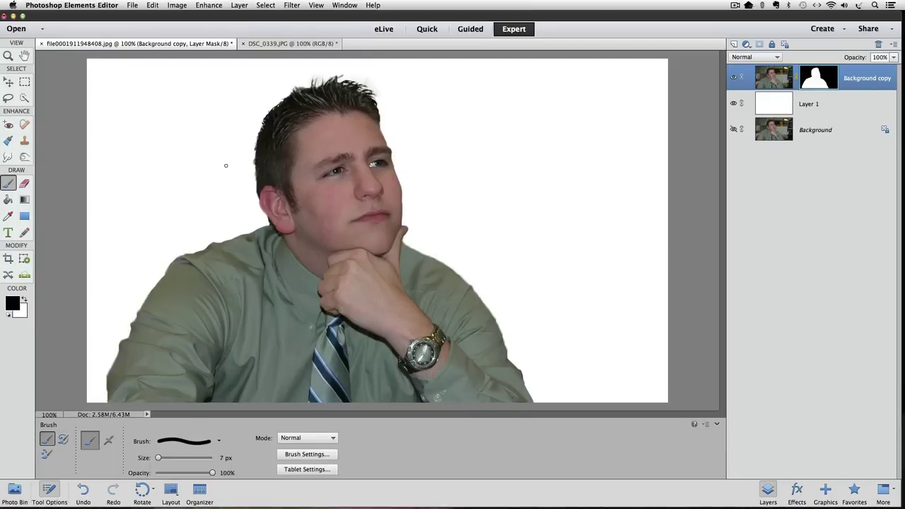
Select Layer 1 and fill it with 50% Gray.
key("alt+bracketleft")
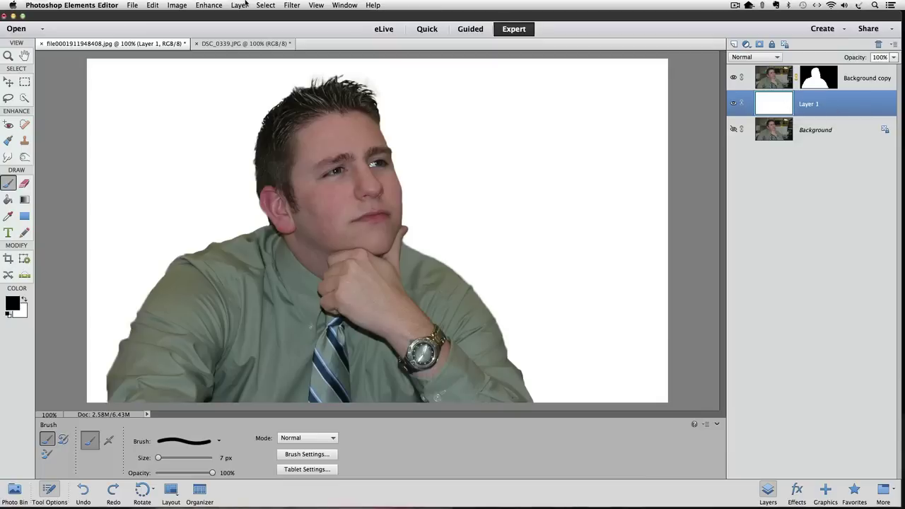
left_click(151, 6)
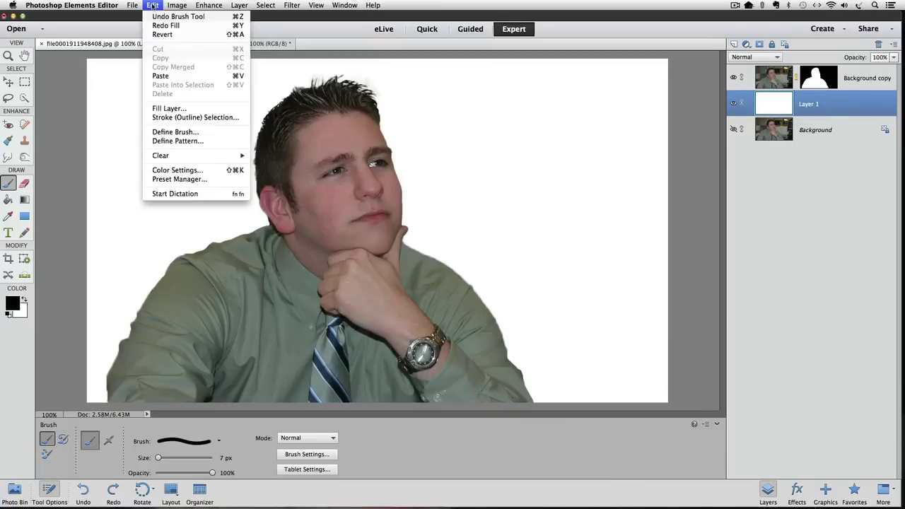
left_click(177, 108)
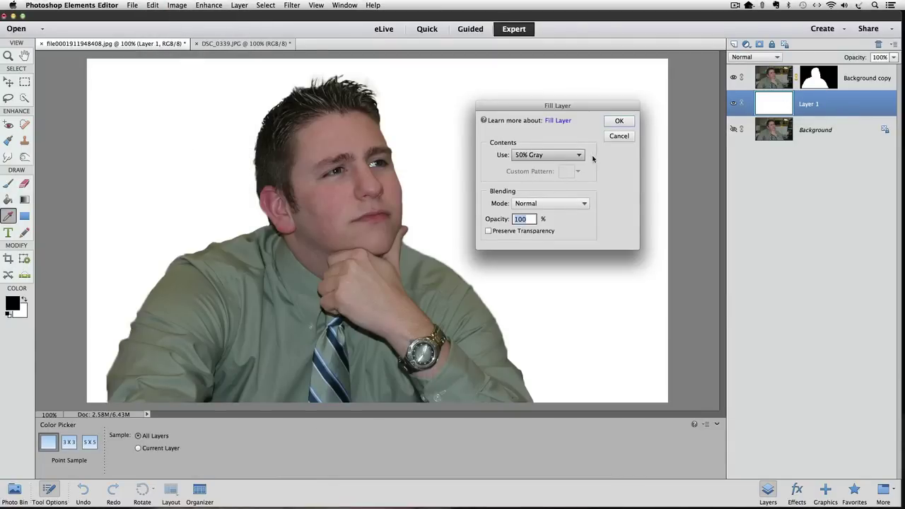
key("b")
left_click(619, 122)
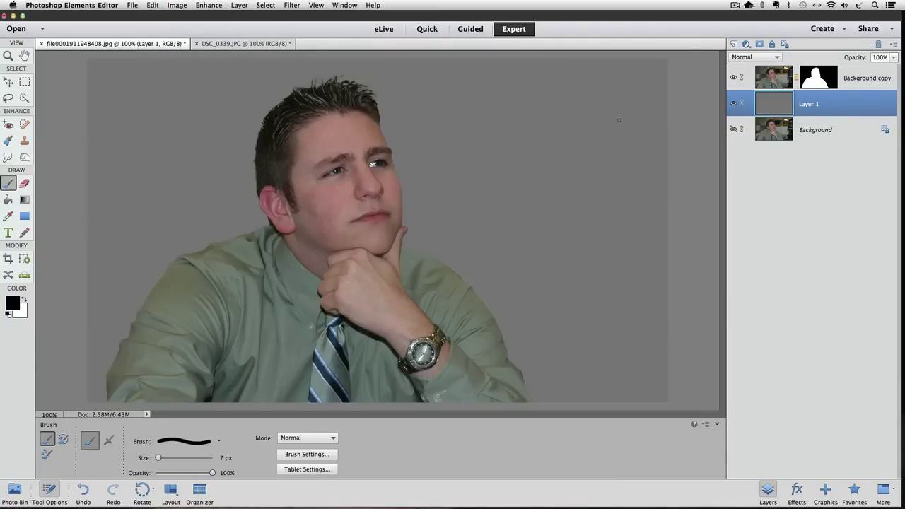
Refill Layer 1 with Black using Edit > Fill Layer.
key("super+equal")
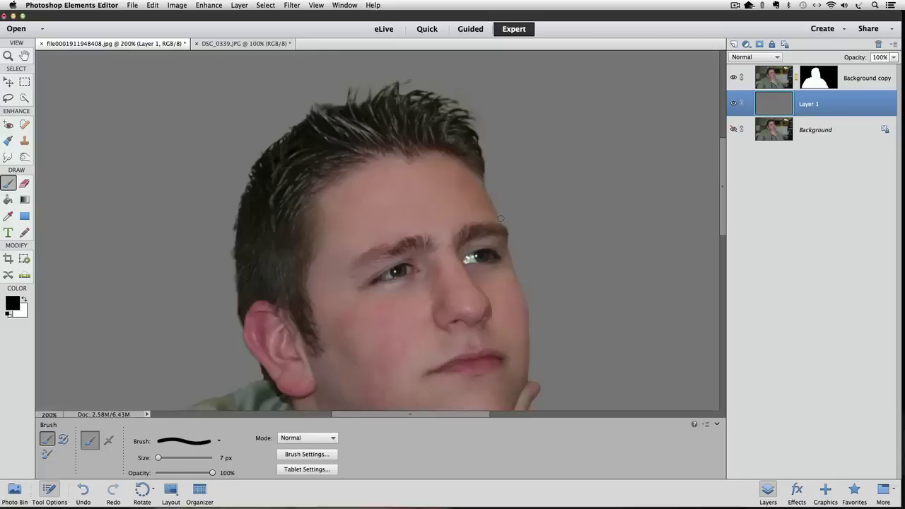
left_click(152, 5)
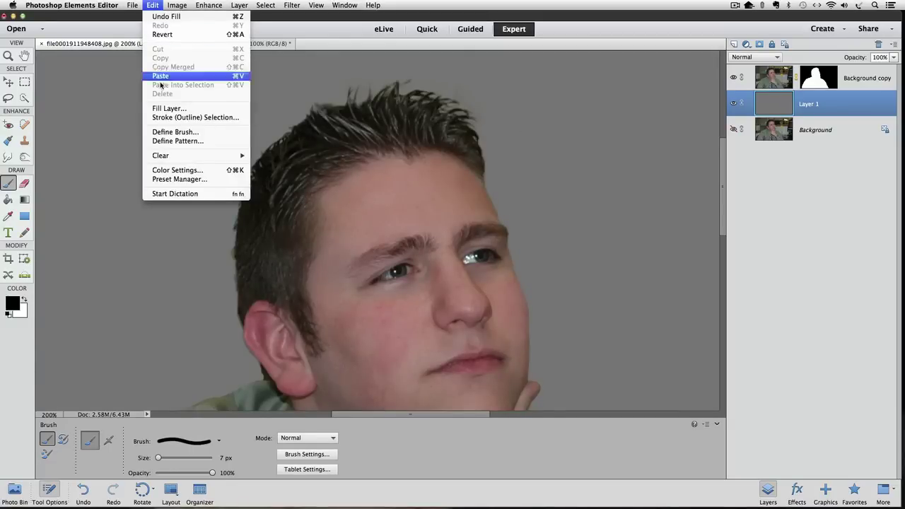
left_click(169, 108)
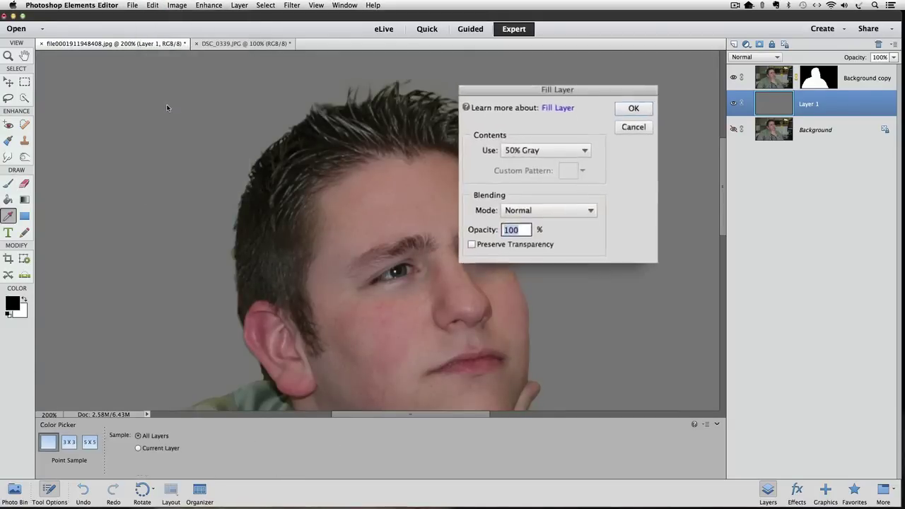
left_click(558, 133)
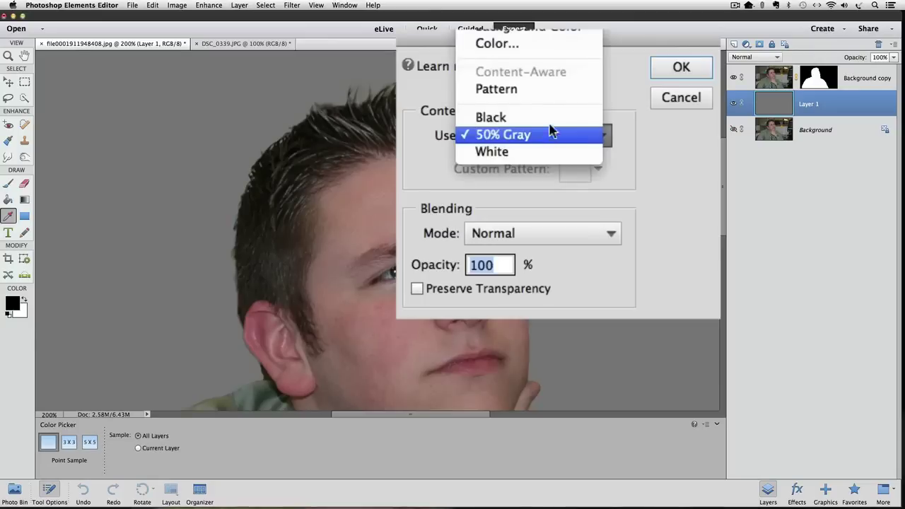
left_click(548, 117)
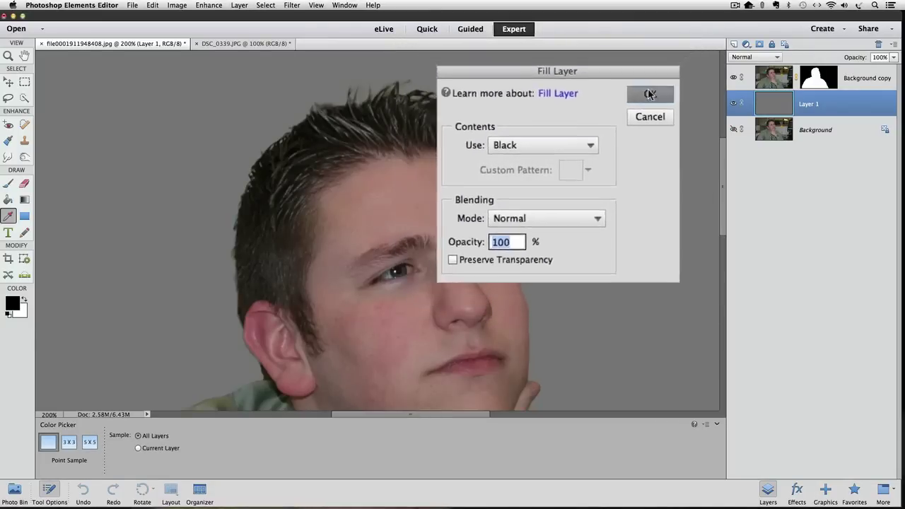
left_click(644, 94)
key("b")
scroll(223, 250, "right", 3)
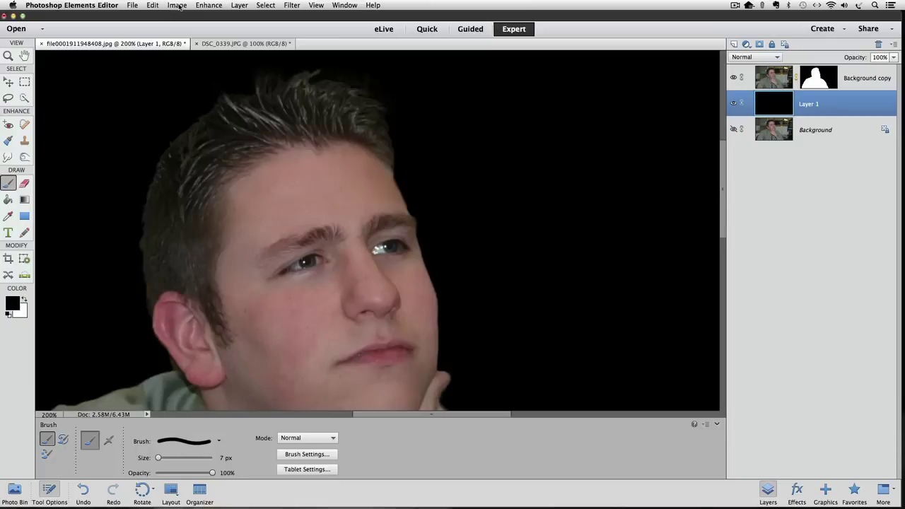
Fill Layer 1 with the colourful multicoloured pattern from the Custom Pattern picker.
left_click(152, 5)
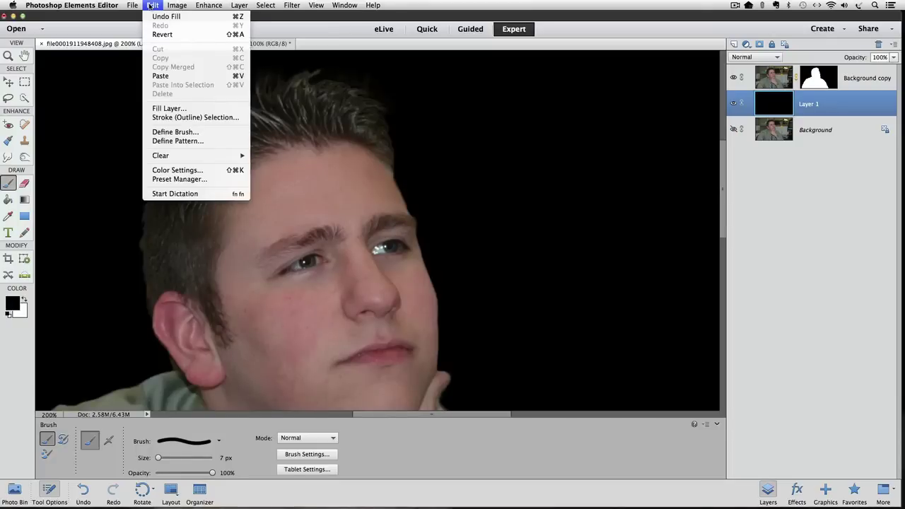
left_click(161, 109)
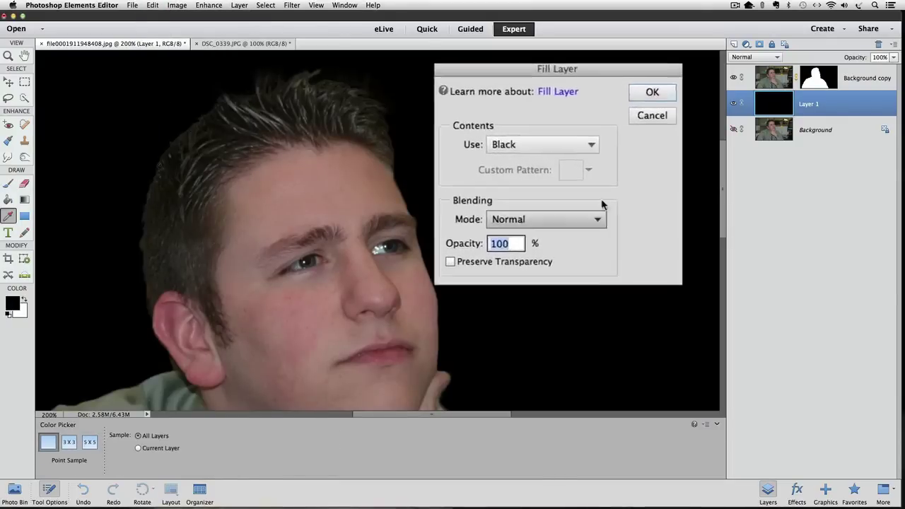
left_click(588, 134)
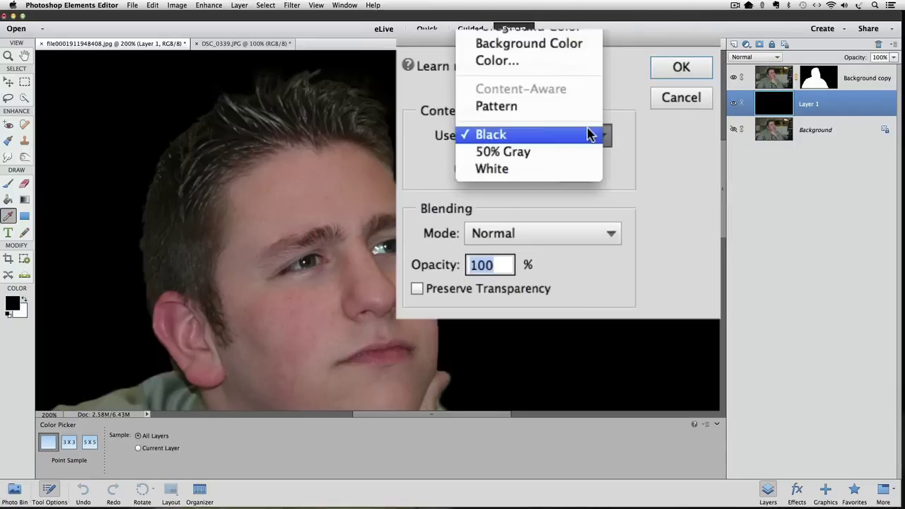
left_click(528, 106)
left_click(599, 170)
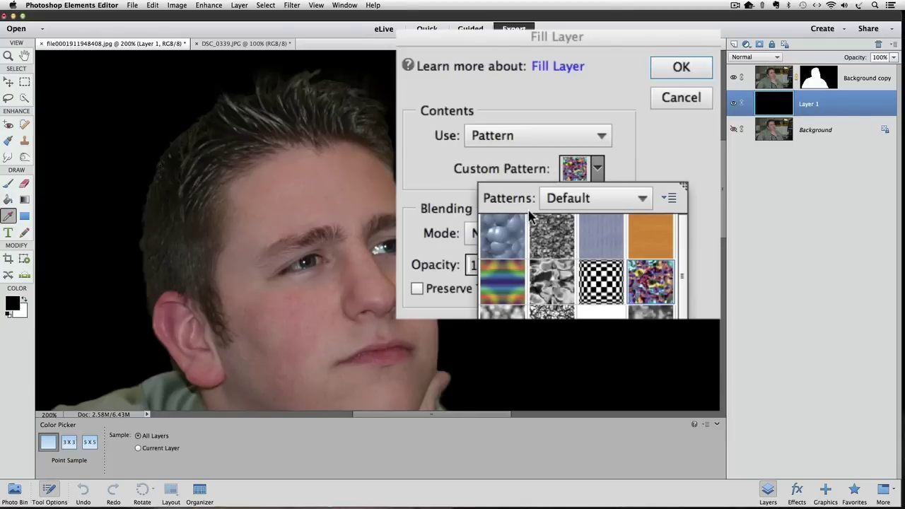
double_click(646, 280)
left_click(681, 65)
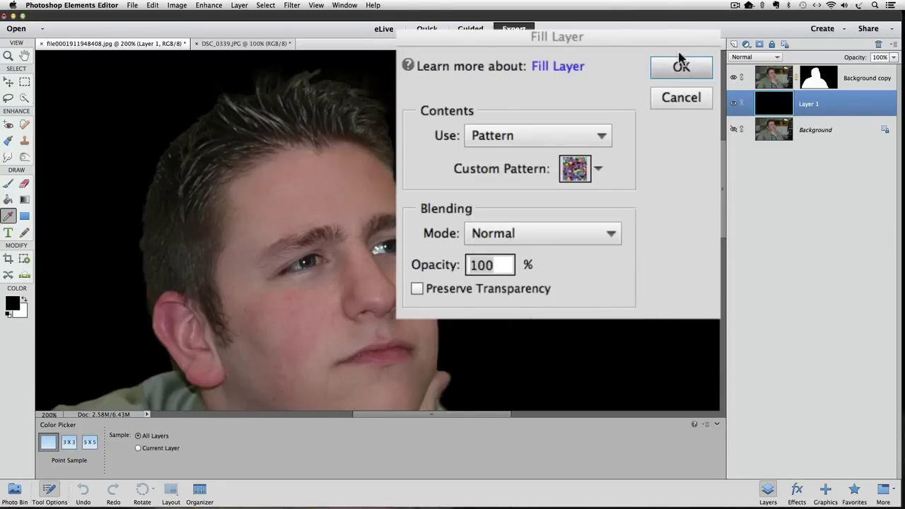
Zoom out to fit the whole image and hide the patterned Layer 1.
key("b")
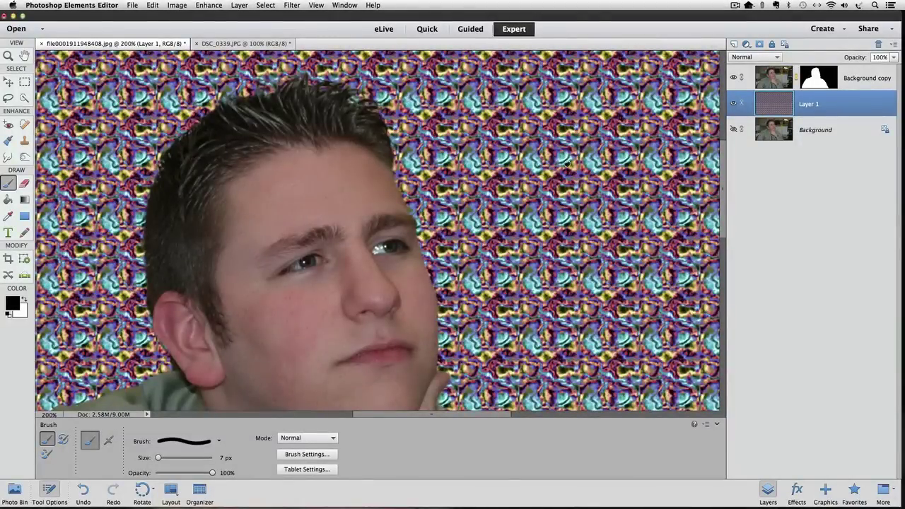
key("ctrl+minus")
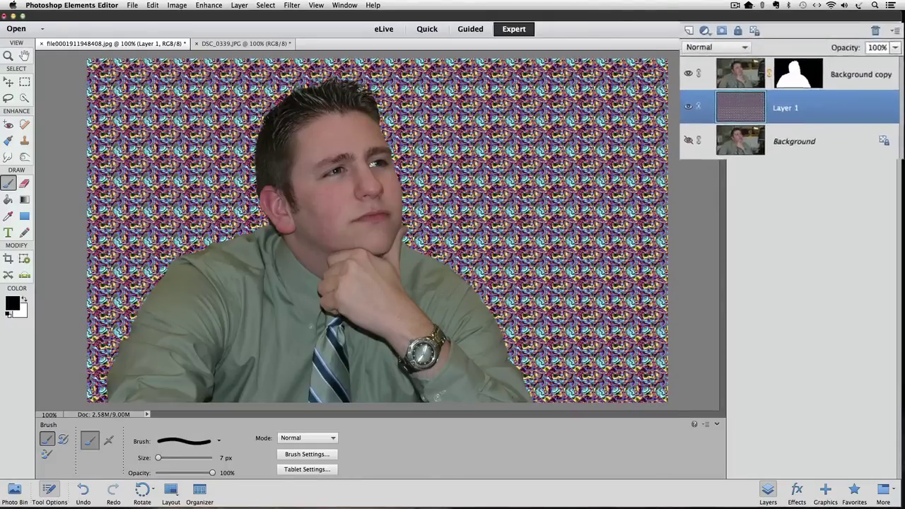
left_click(527, 150)
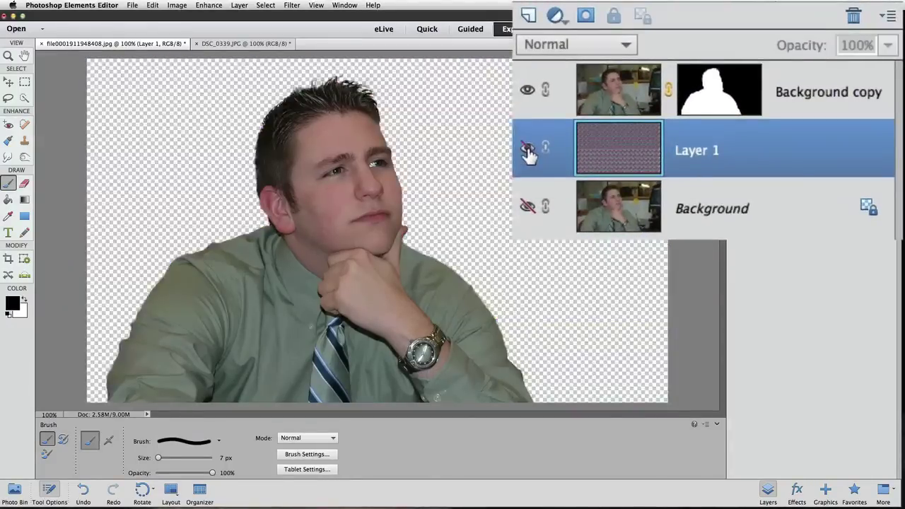
Add a new solid Color Fill layer in green.
left_click(553, 17)
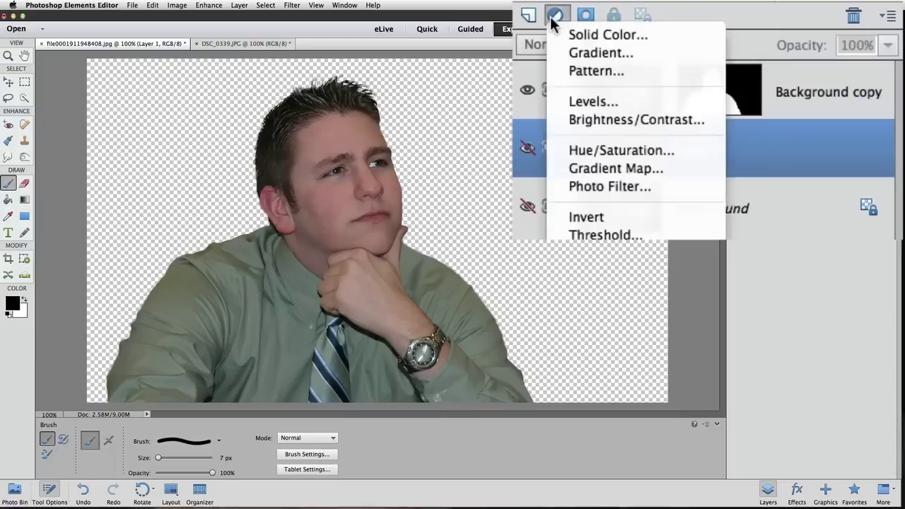
left_click(617, 37)
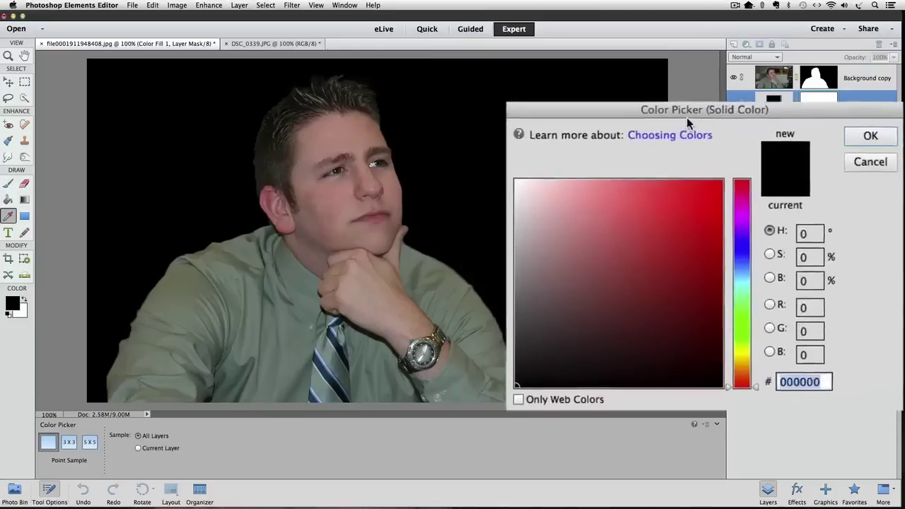
left_click(683, 208)
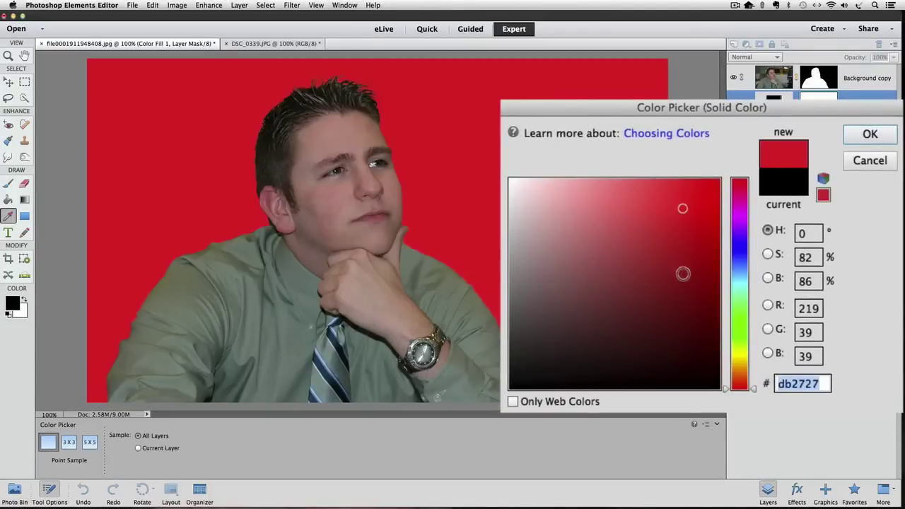
left_click(742, 266)
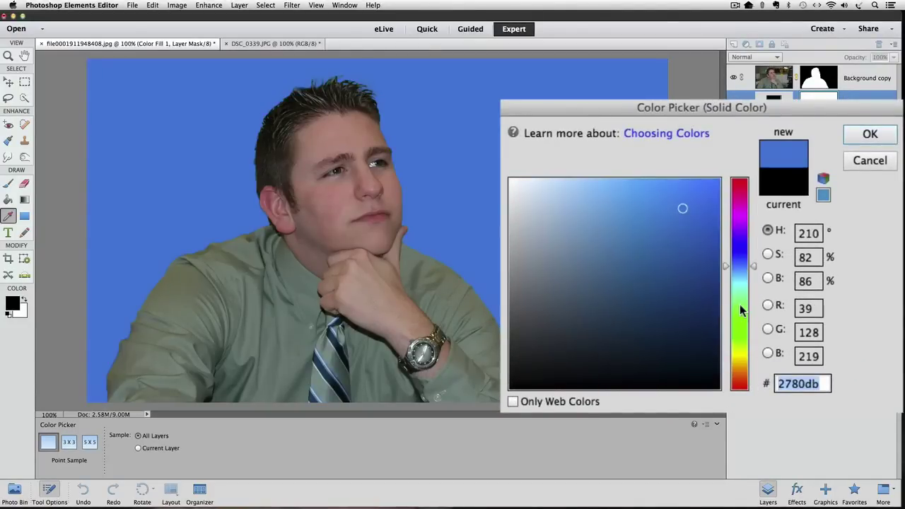
left_click(740, 306)
left_click(868, 136)
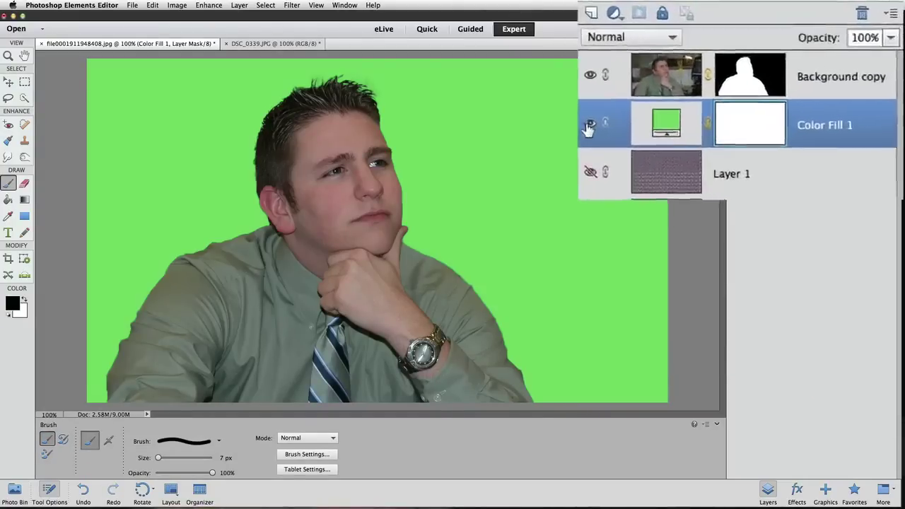
Hide Color Fill 1, then show Layer 1 again and make it the active layer.
left_click(733, 103)
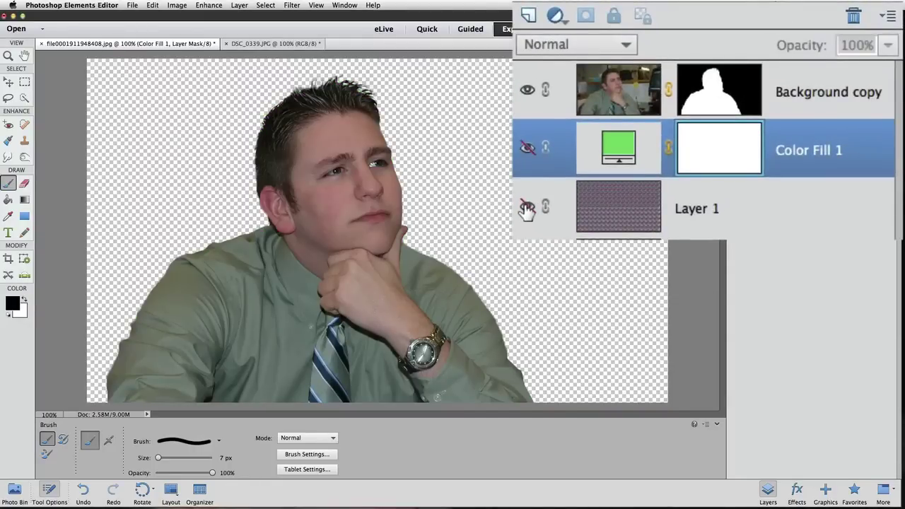
left_click(527, 205)
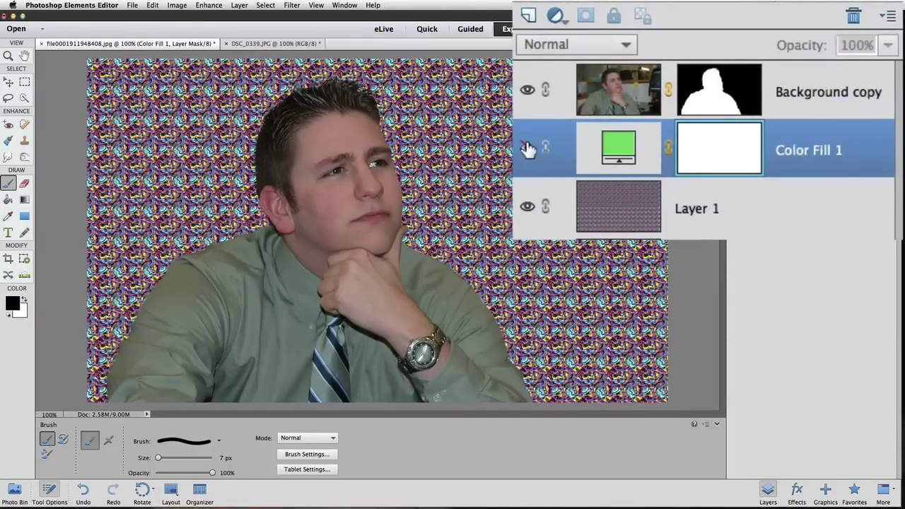
left_click(613, 222)
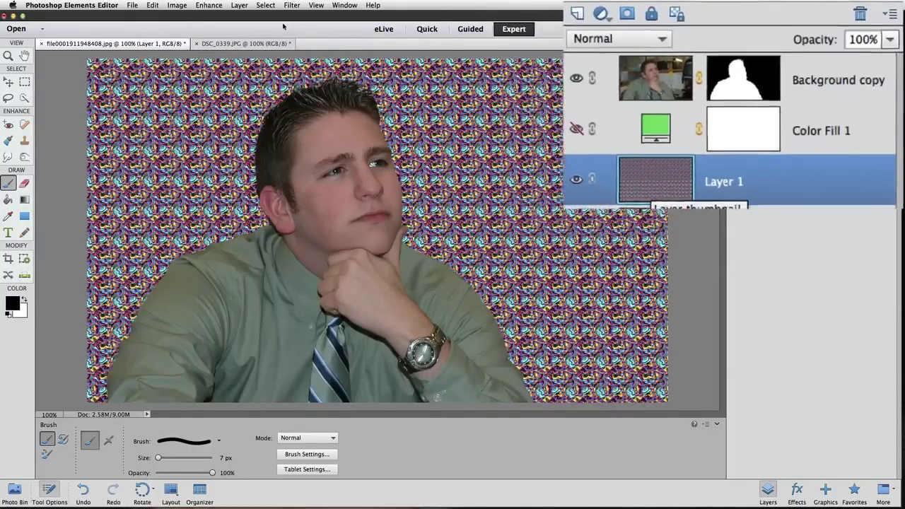
Fill Layer 1 with solid green 1c9b4f using Edit > Fill Layer.
left_click(152, 5)
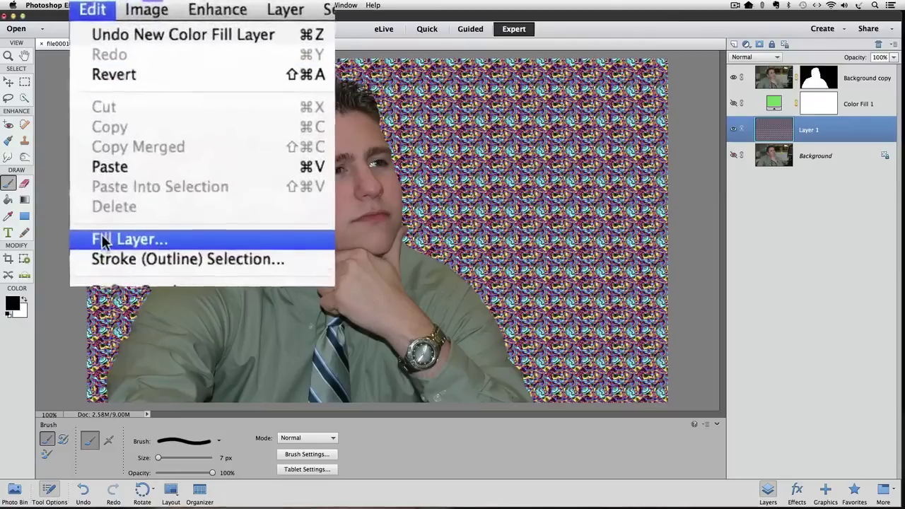
left_click(166, 146)
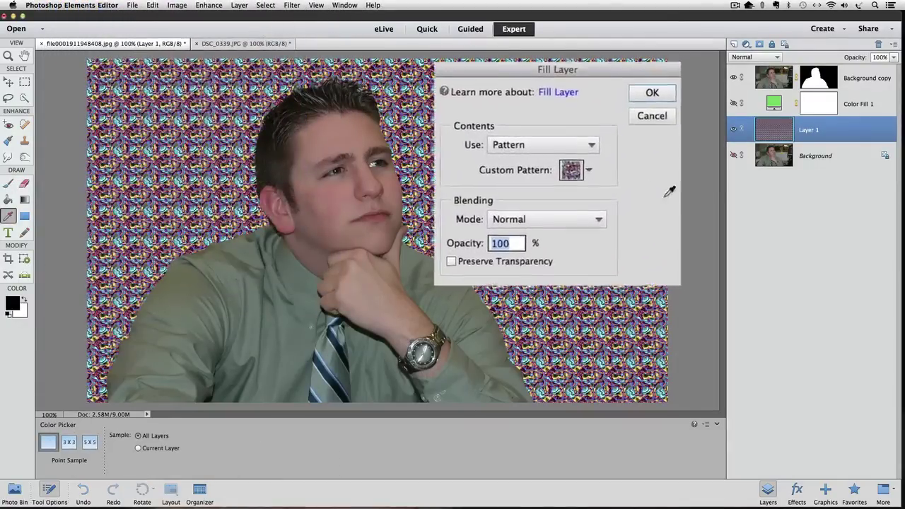
left_click(600, 136)
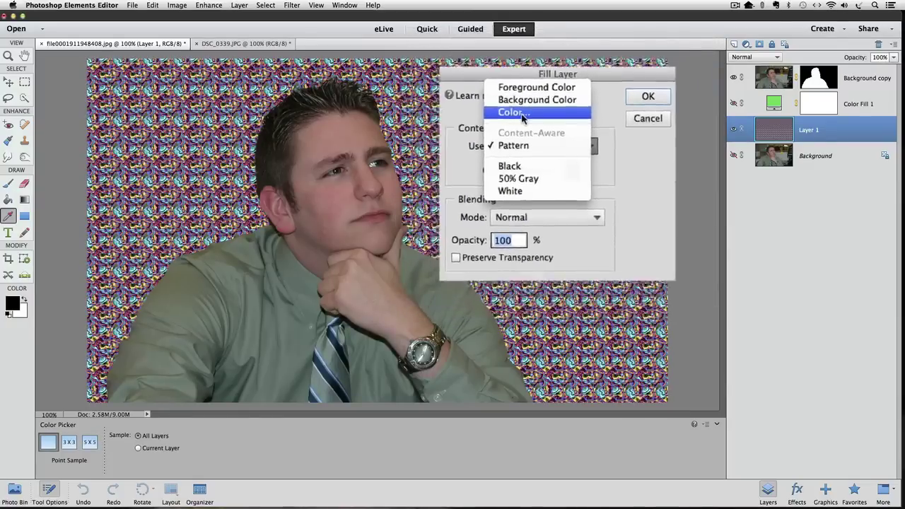
left_click(514, 113)
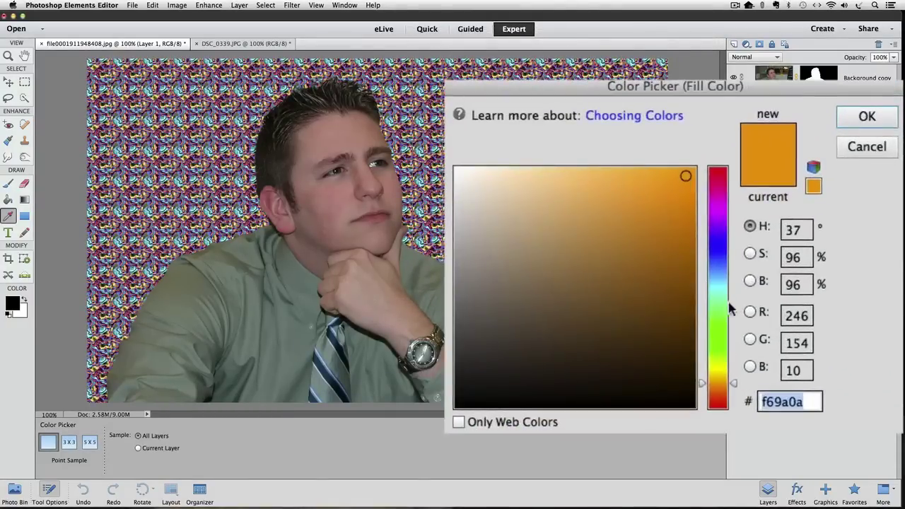
left_click(769, 292)
left_click(651, 261)
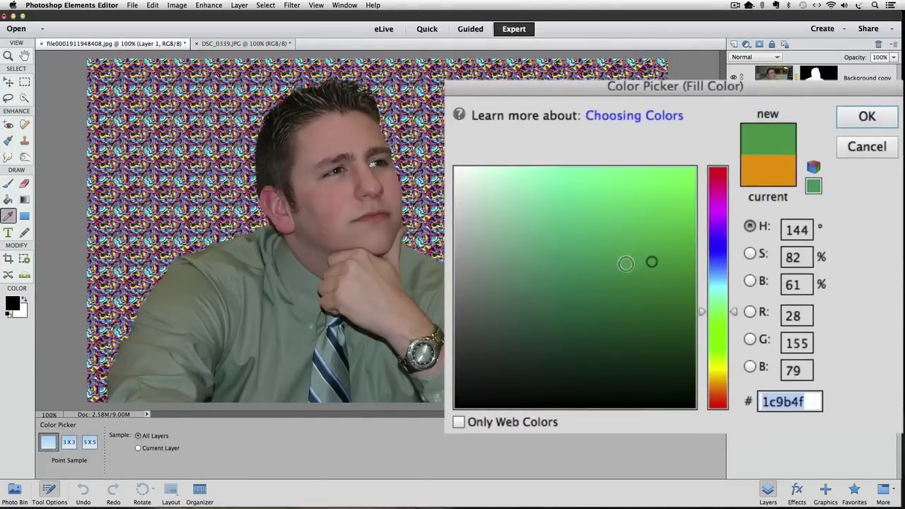
left_click(867, 116)
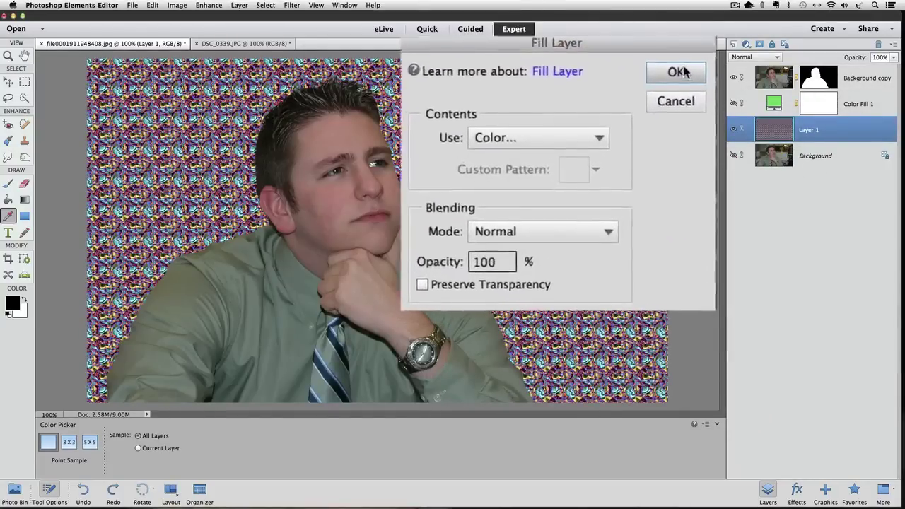
left_click(619, 121)
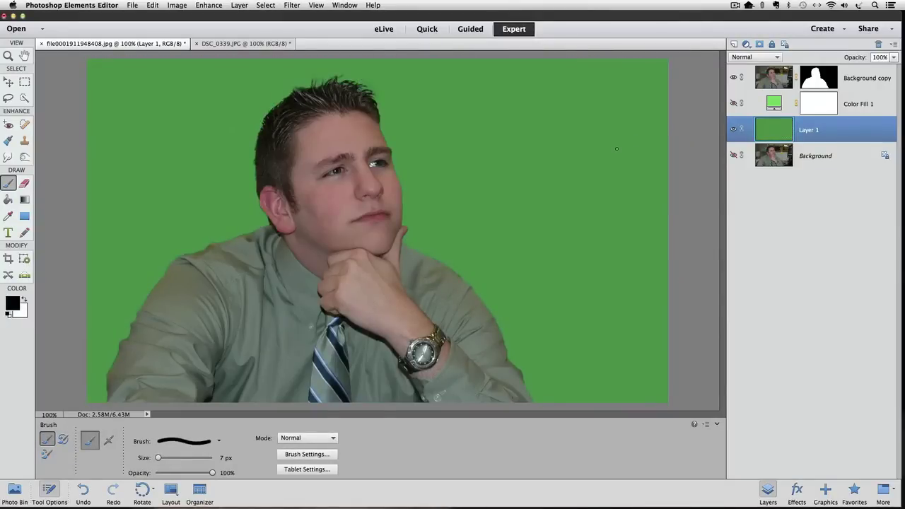
Hide the dark green Layer 1, then show and select the light green Color Fill 1.
left_click(733, 129)
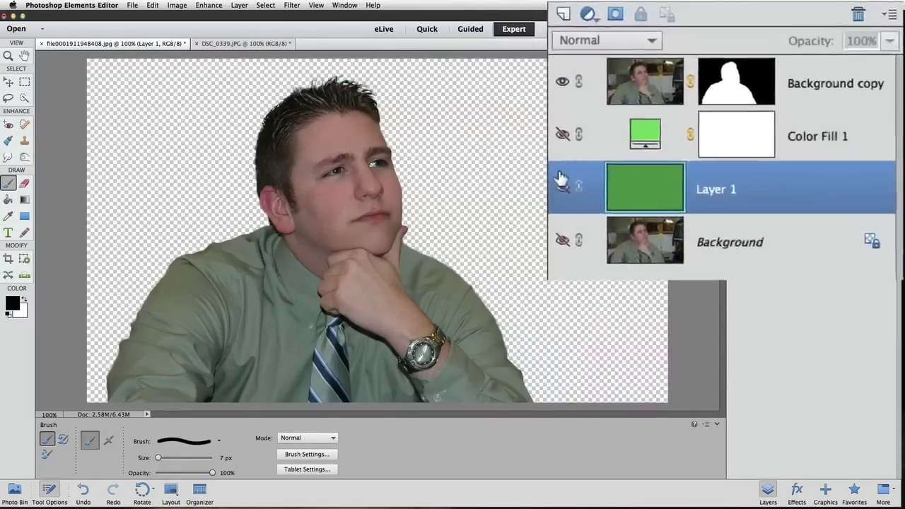
left_click(527, 151)
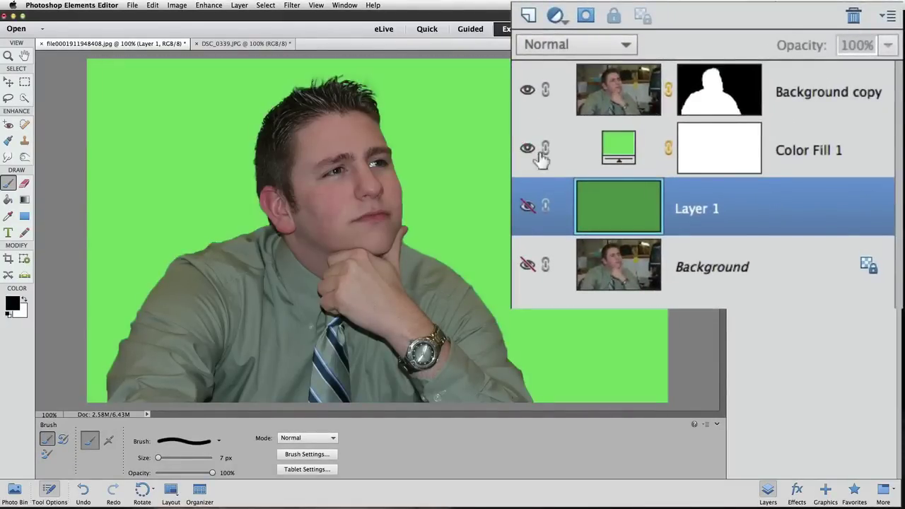
left_click(620, 149)
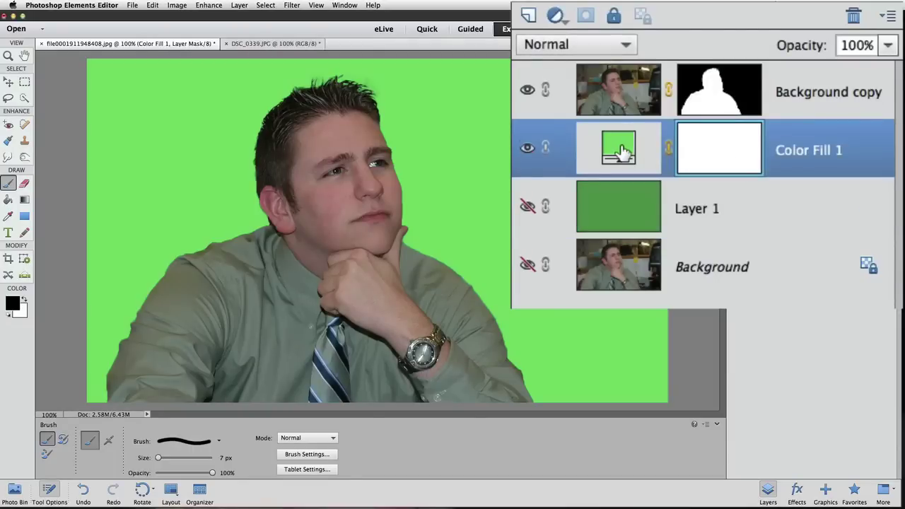
left_click(555, 15)
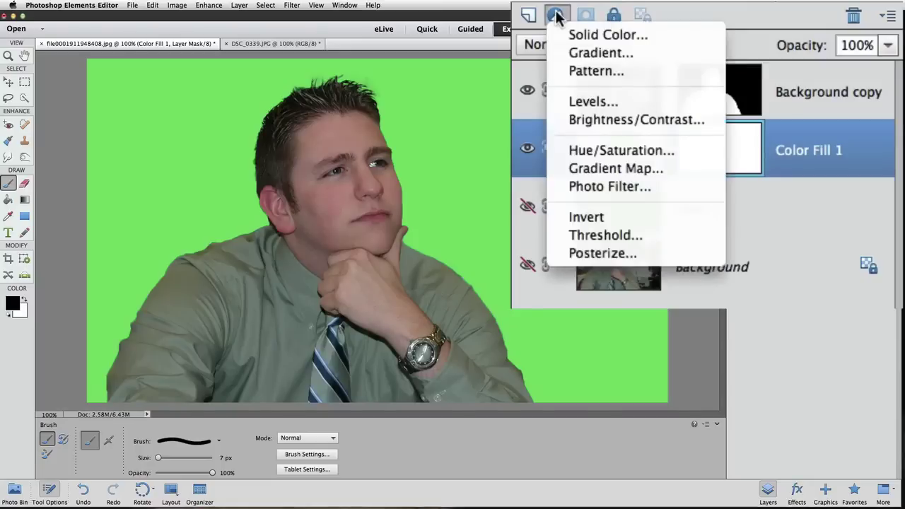
Add a Gradient Fill layer using the black-and-silver gradient from the Metals set.
left_click(611, 52)
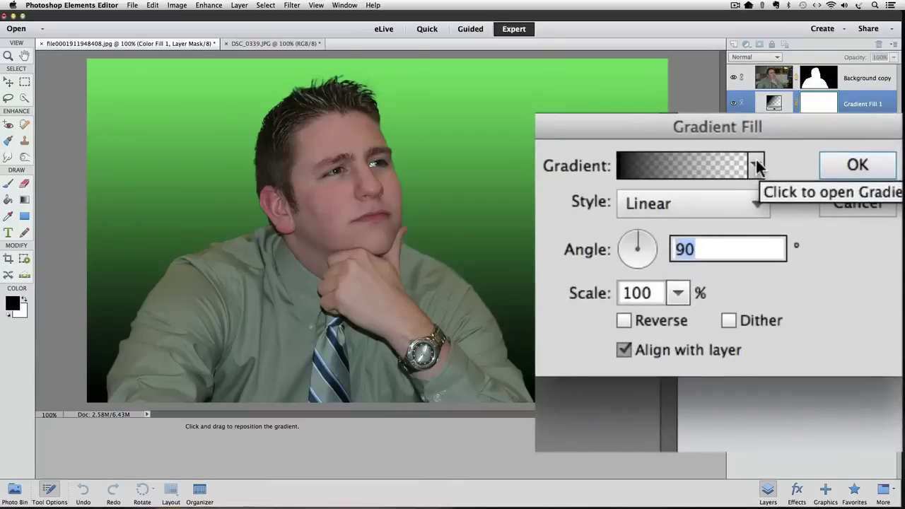
left_click(756, 164)
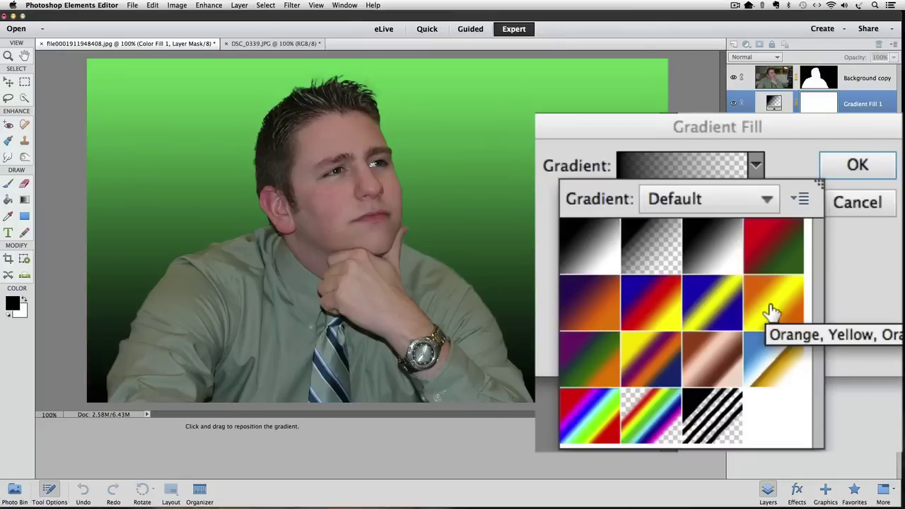
left_click(763, 197)
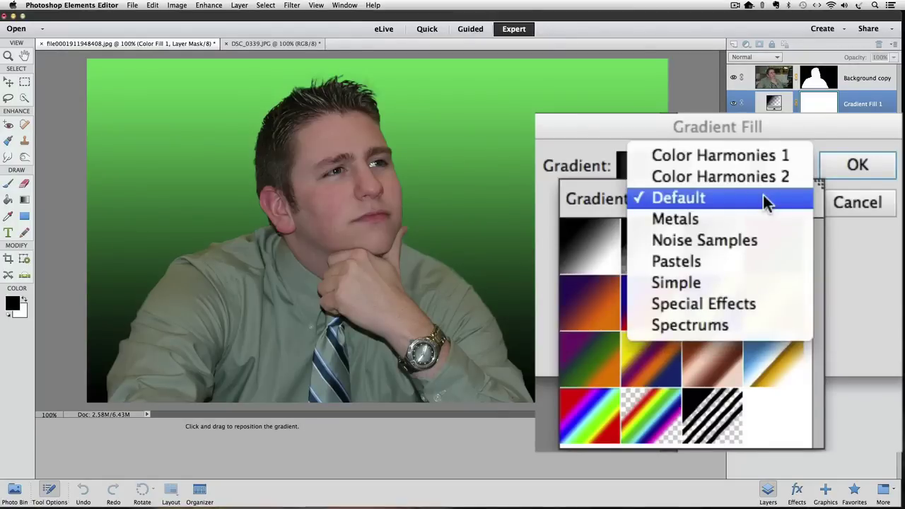
left_click(776, 158)
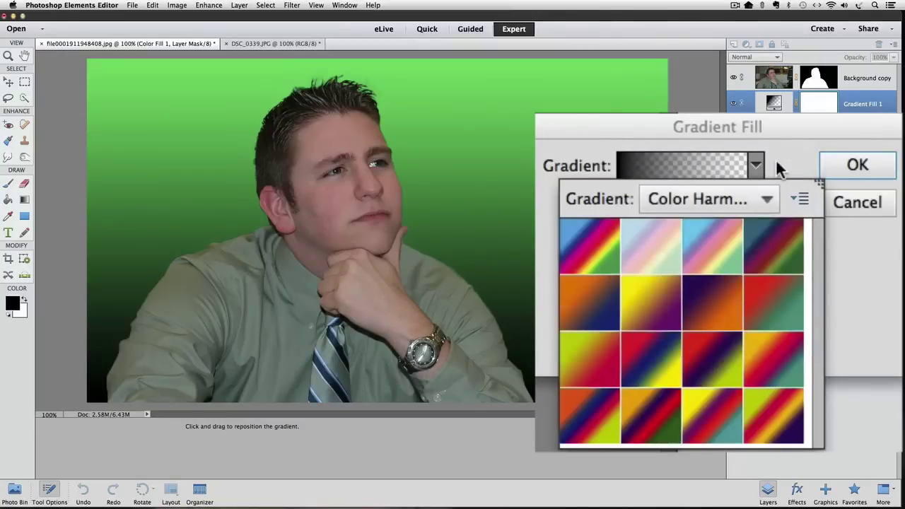
left_click(766, 200)
left_click(677, 325)
left_click(763, 199)
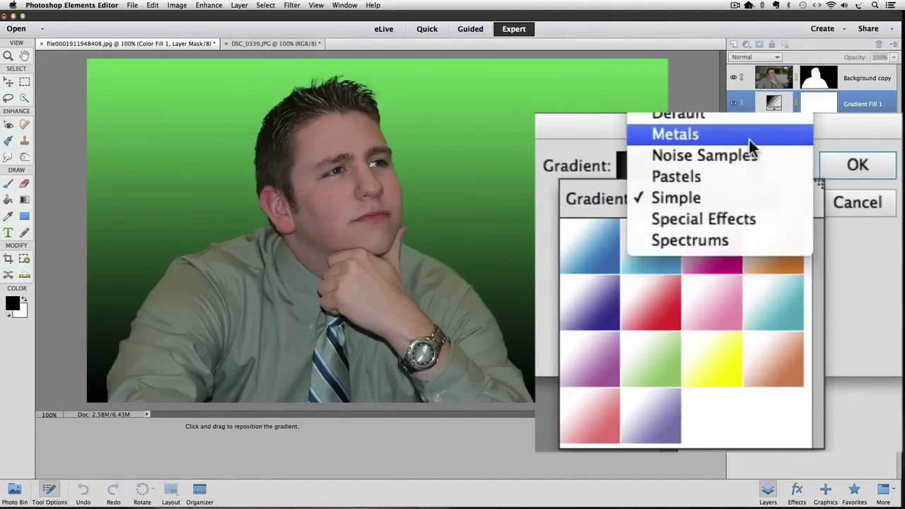
left_click(749, 140)
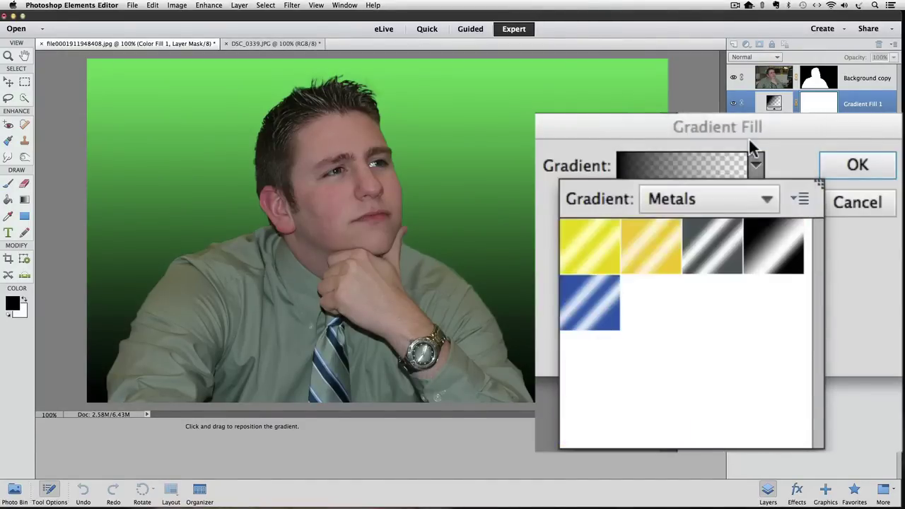
double_click(761, 254)
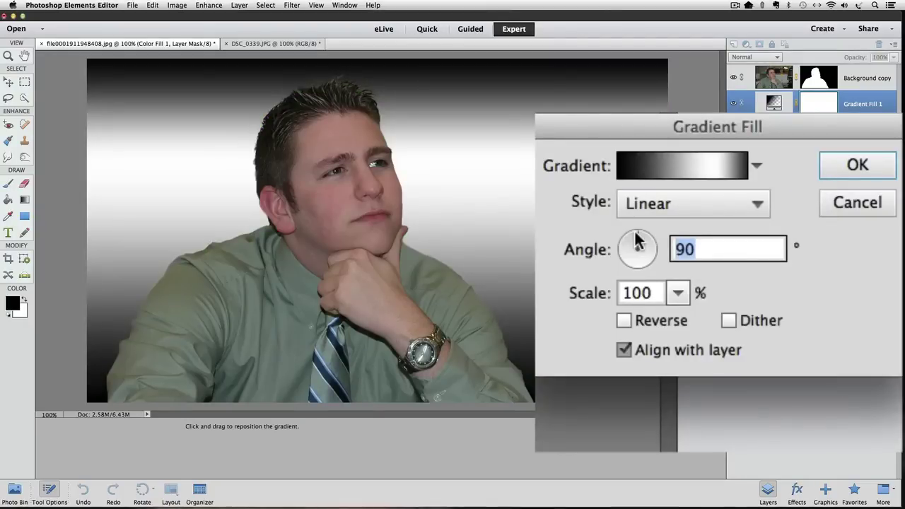
Set the gradient angle to 8.13° and scale to 130%, keeping it dark on the left.
left_click_drag(633, 232, 645, 247)
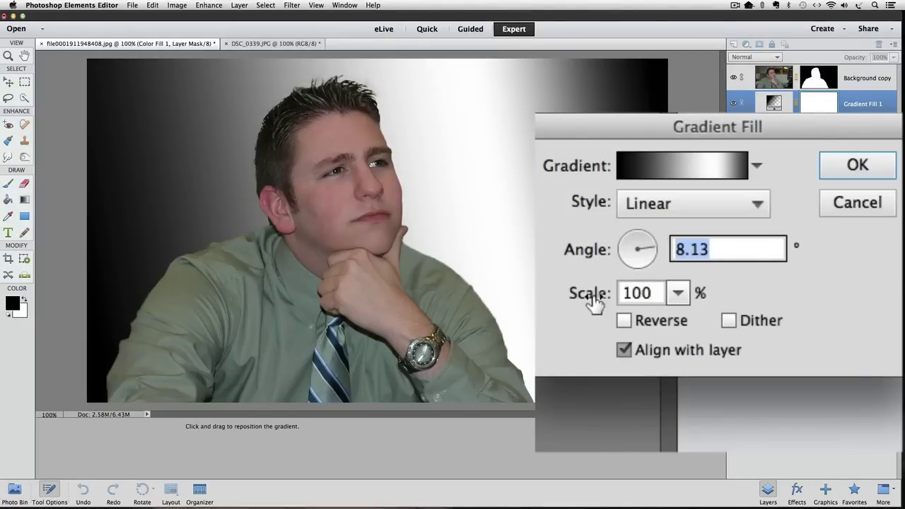
left_click_drag(591, 294, 611, 297)
key("shift+Tab")
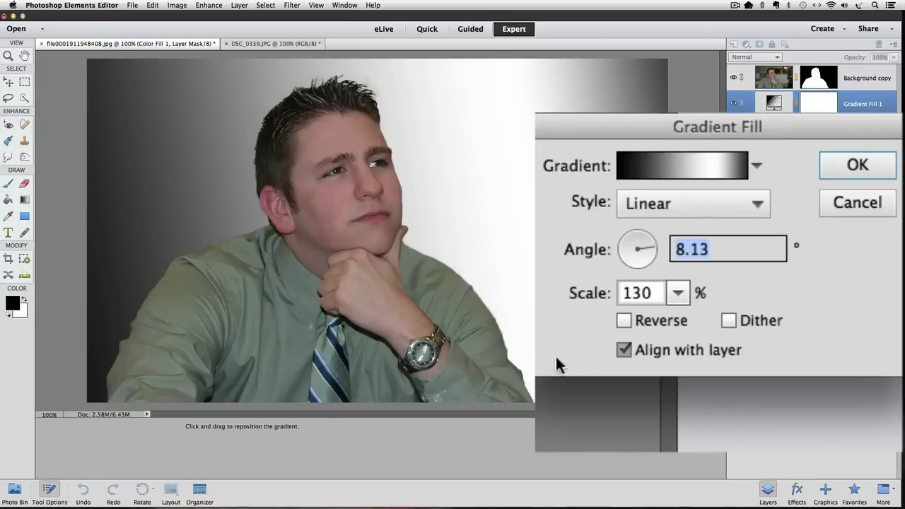
left_click(624, 320)
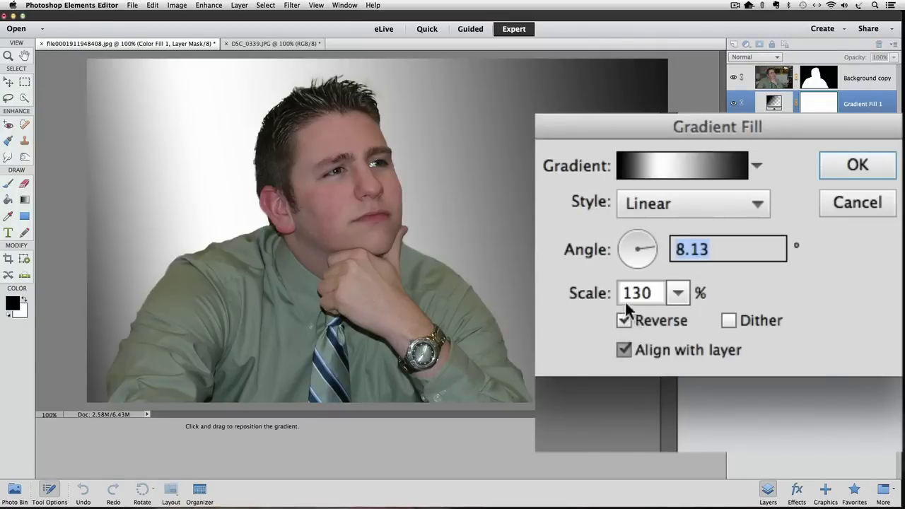
left_click(625, 322)
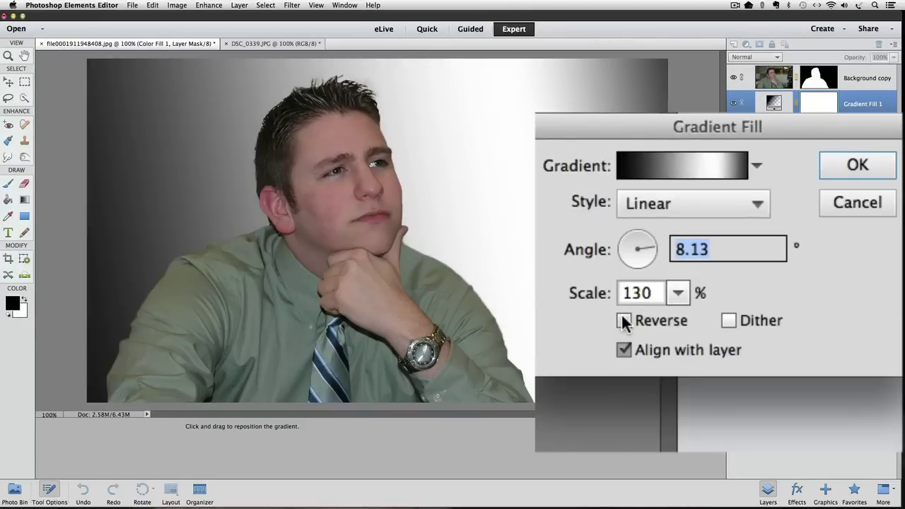
left_click(857, 165)
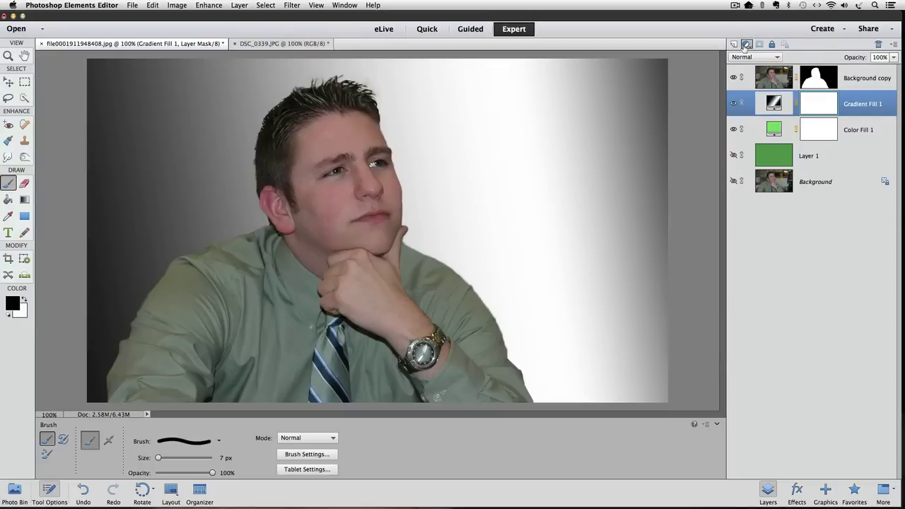
Add a Pattern Fill layer using the grey Clouds texture from the Texture Fill library.
left_click(771, 45)
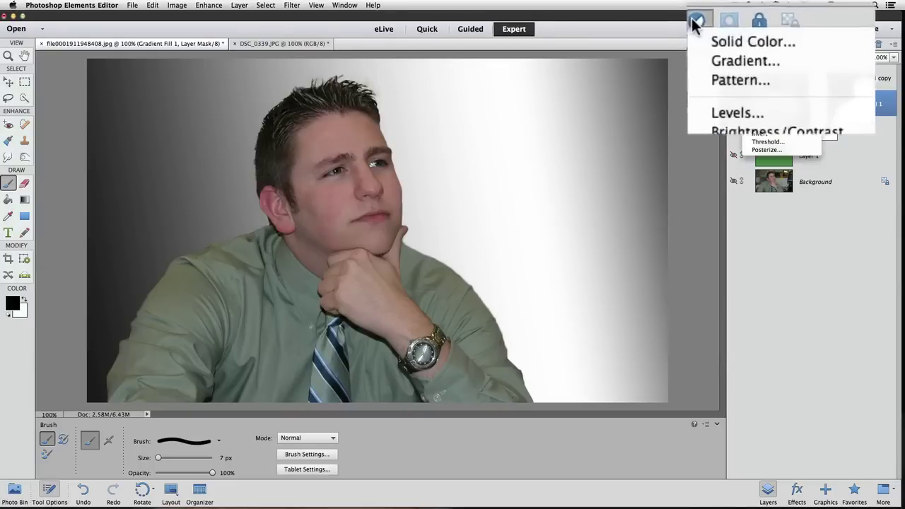
left_click(748, 82)
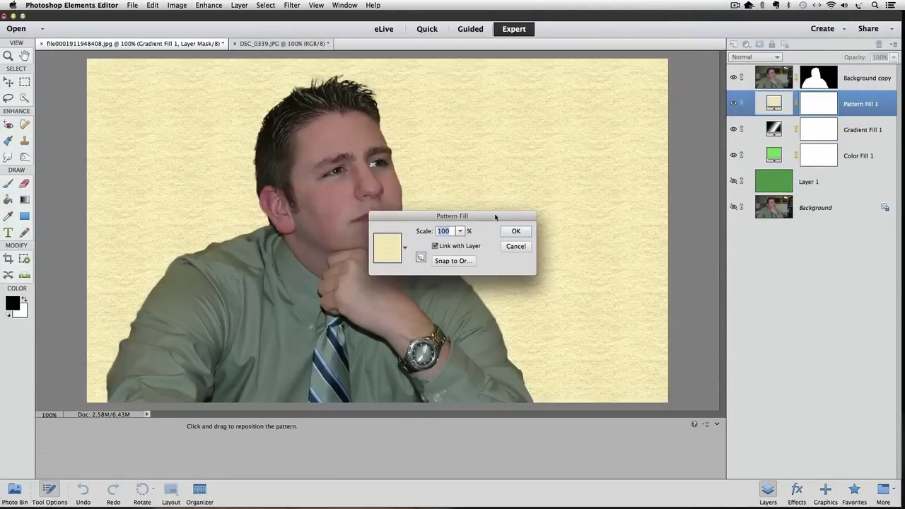
left_click_drag(495, 217, 608, 204)
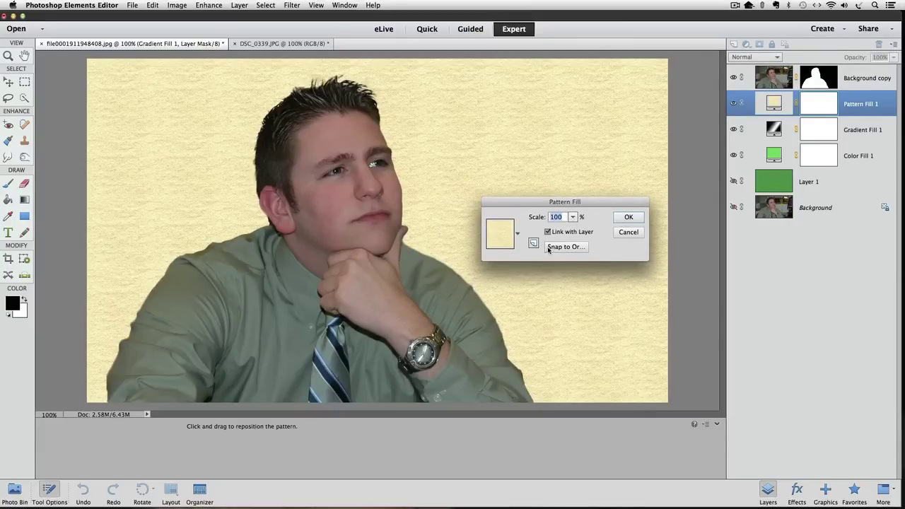
left_click(517, 233)
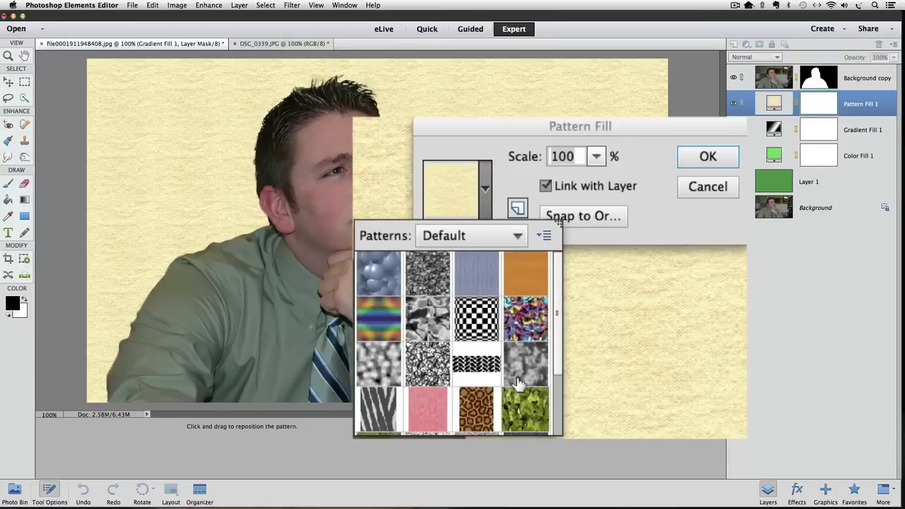
left_click(499, 236)
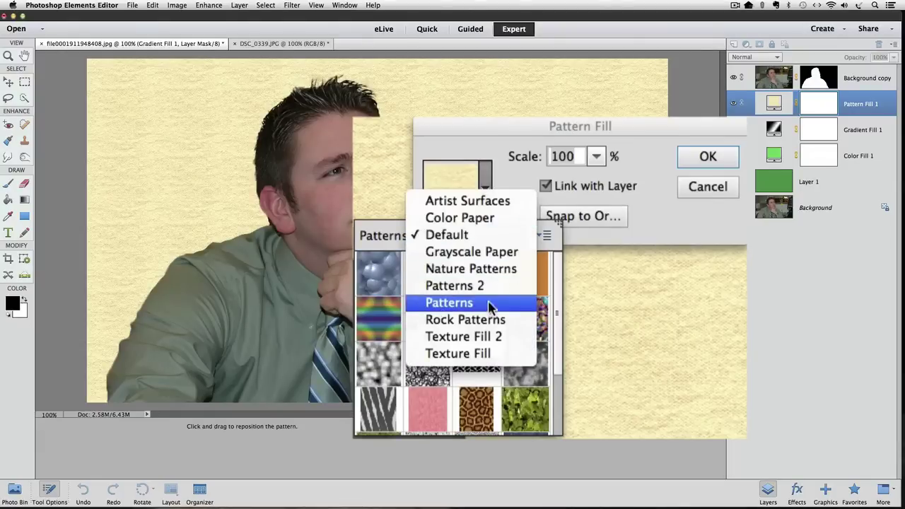
left_click(509, 201)
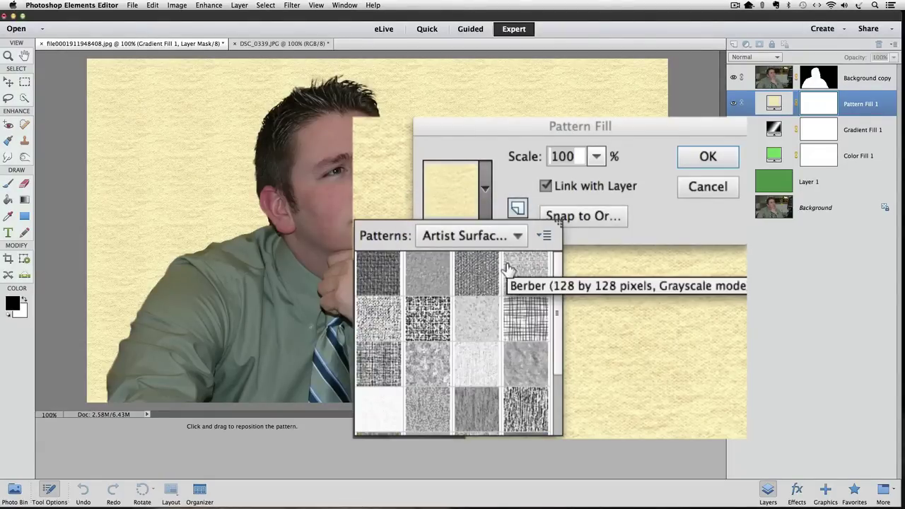
double_click(523, 316)
left_click(485, 188)
left_click(470, 235)
left_click(497, 387)
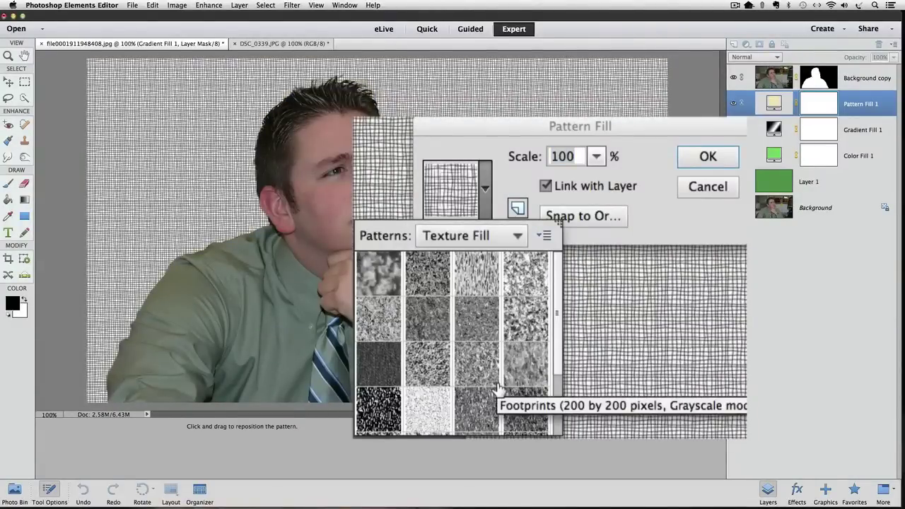
double_click(388, 268)
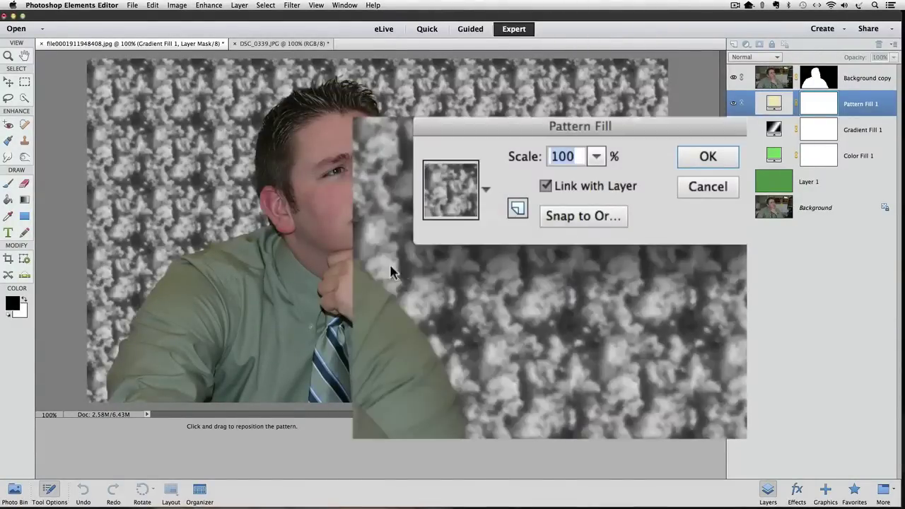
left_click(708, 157)
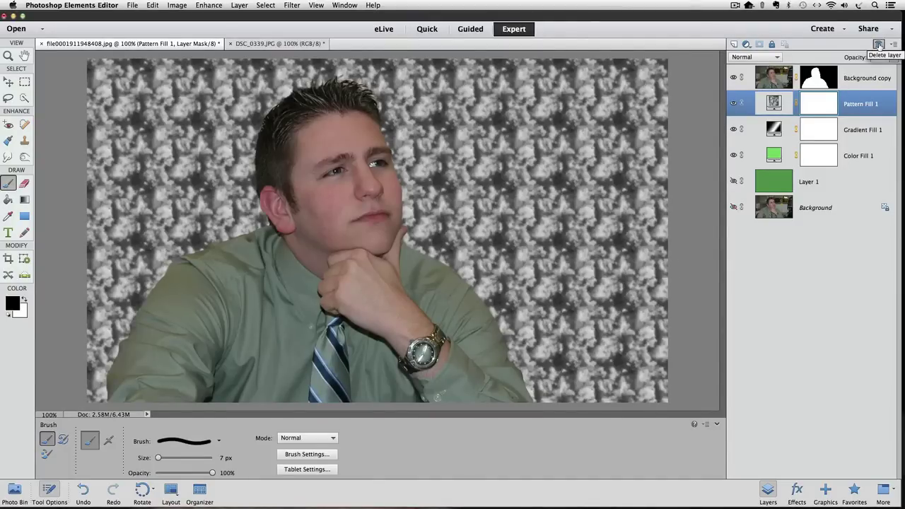
Hide Pattern Fill 1, Gradient Fill 1 and Color Fill 1, then switch to DSC_0339.JPG.
left_click(733, 103)
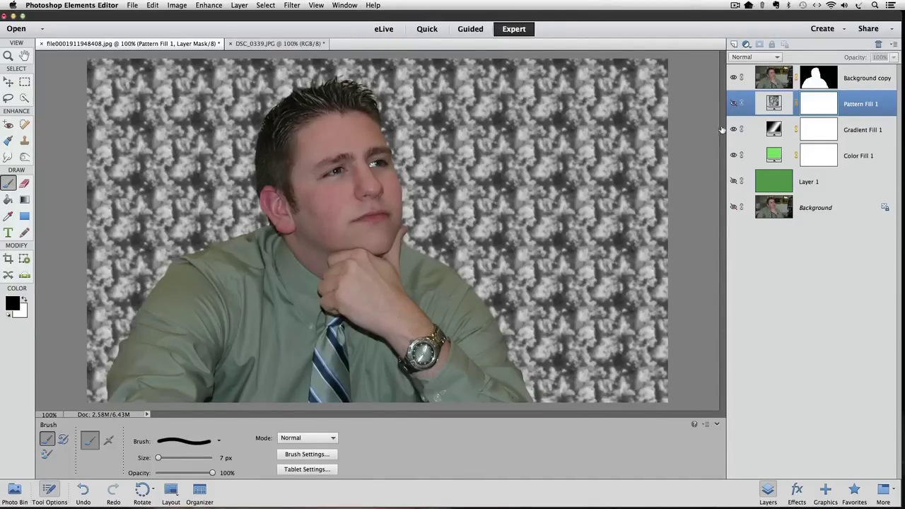
left_click(733, 129)
left_click(733, 155)
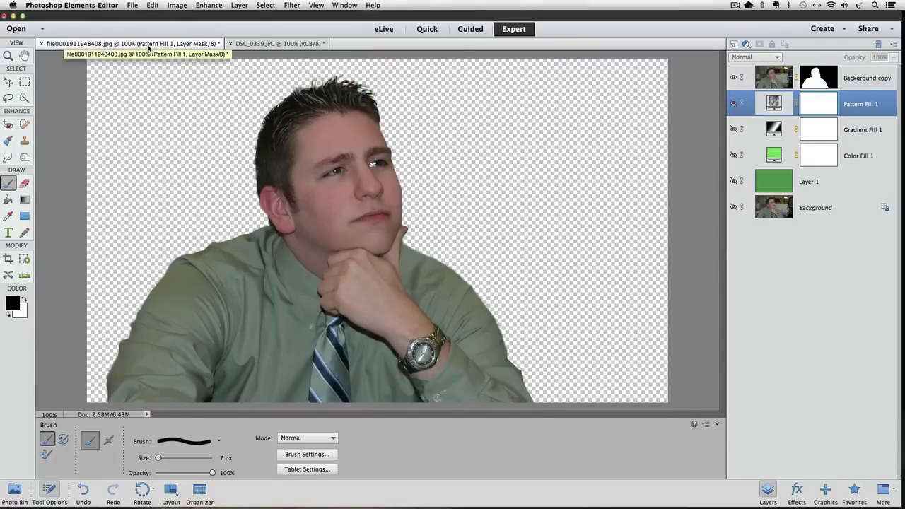
left_click(281, 44)
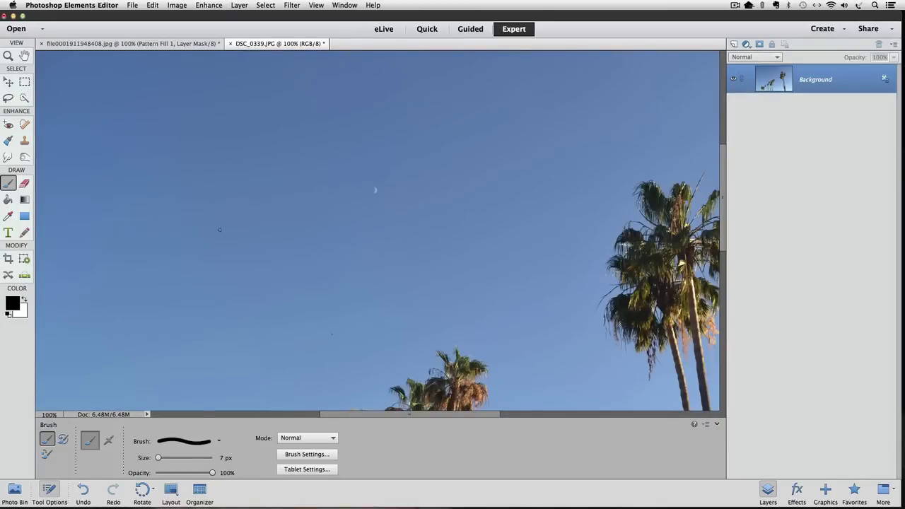
key("super")
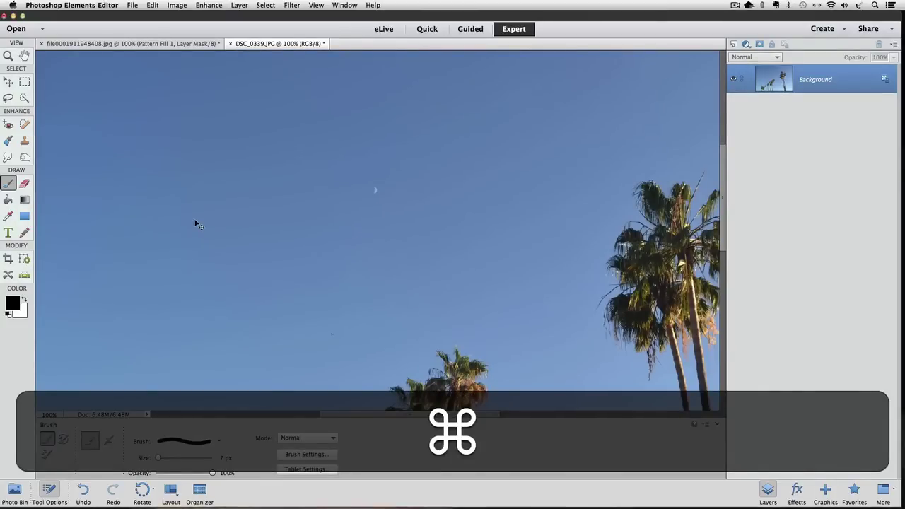
key("super+a")
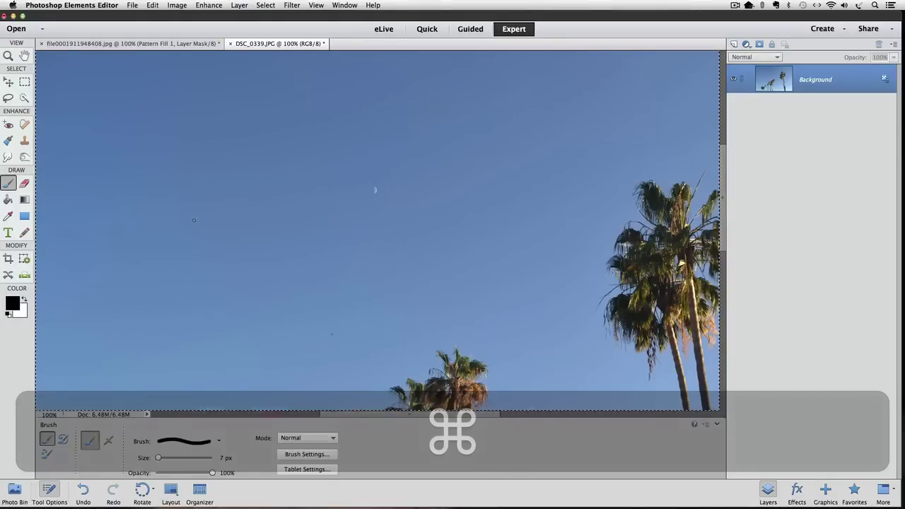
key("super")
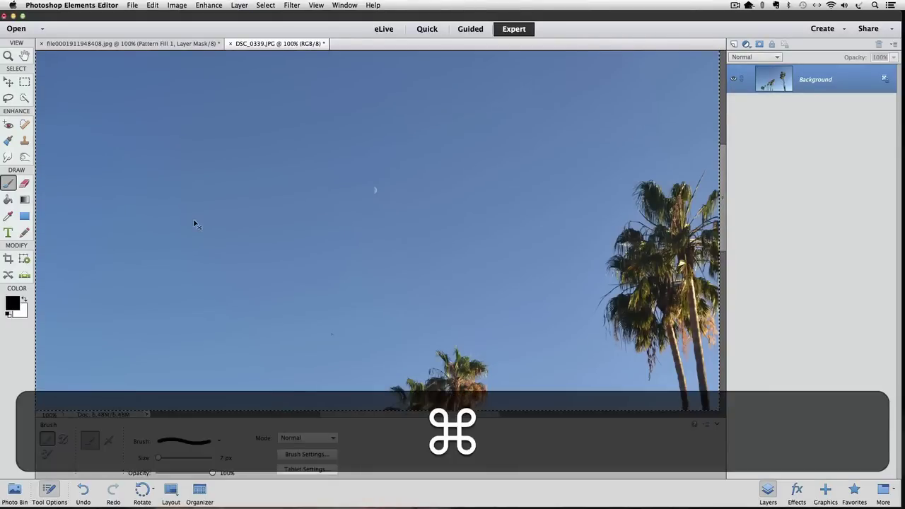
key("super+c")
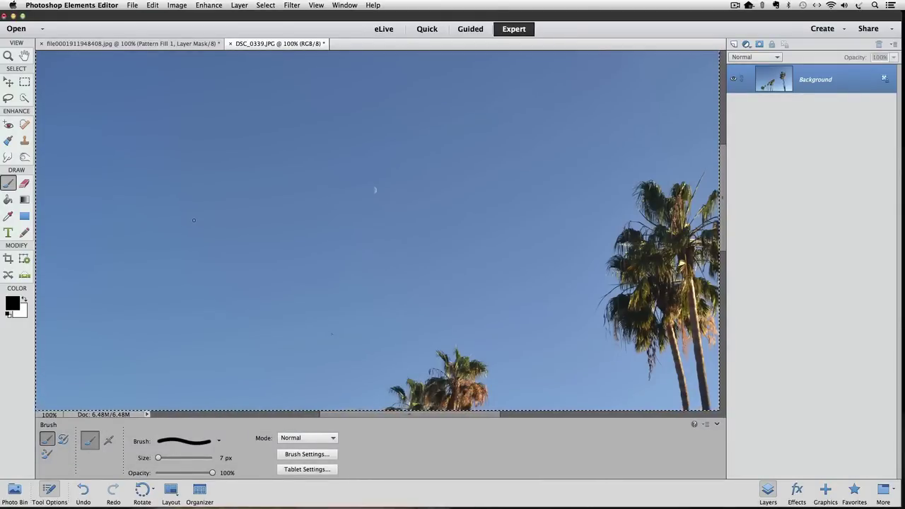
key("super")
key("super+d")
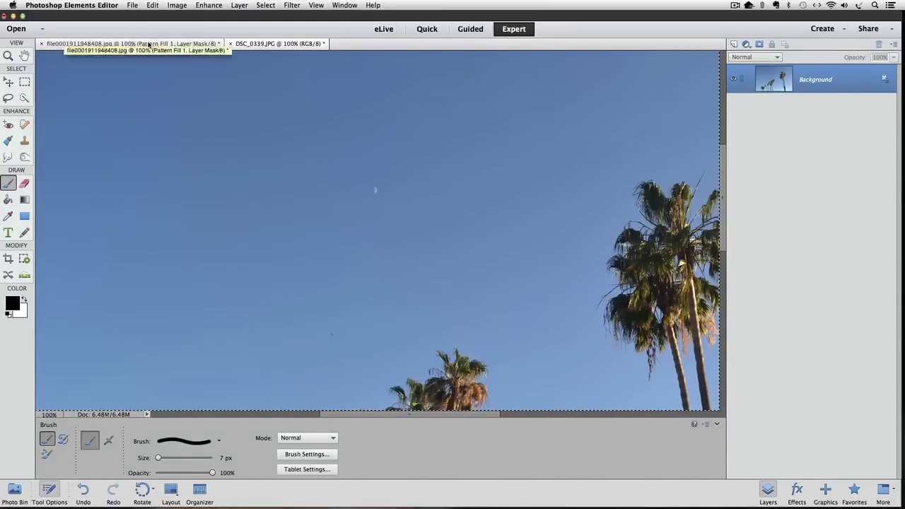
Paste the palm-tree sky photo above Layer 1 and shift it so palms appear at right.
left_click(143, 44)
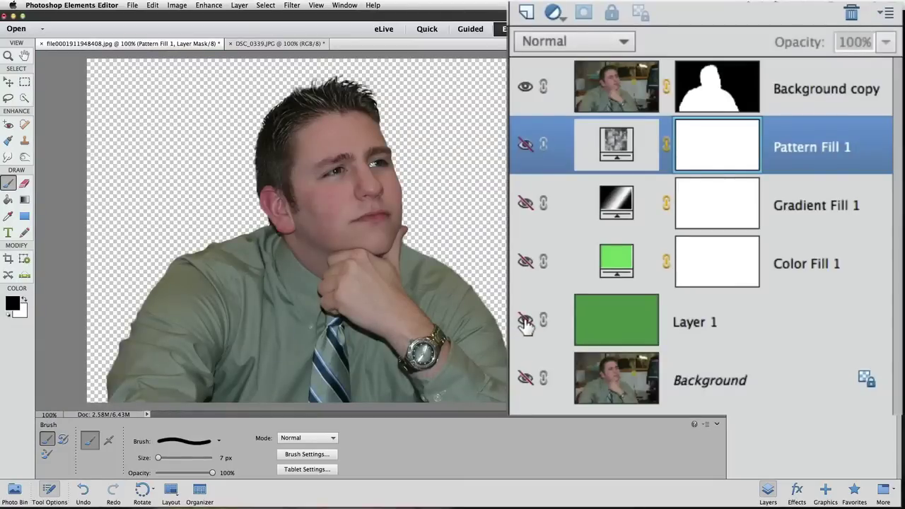
left_click(524, 322)
left_click(612, 331)
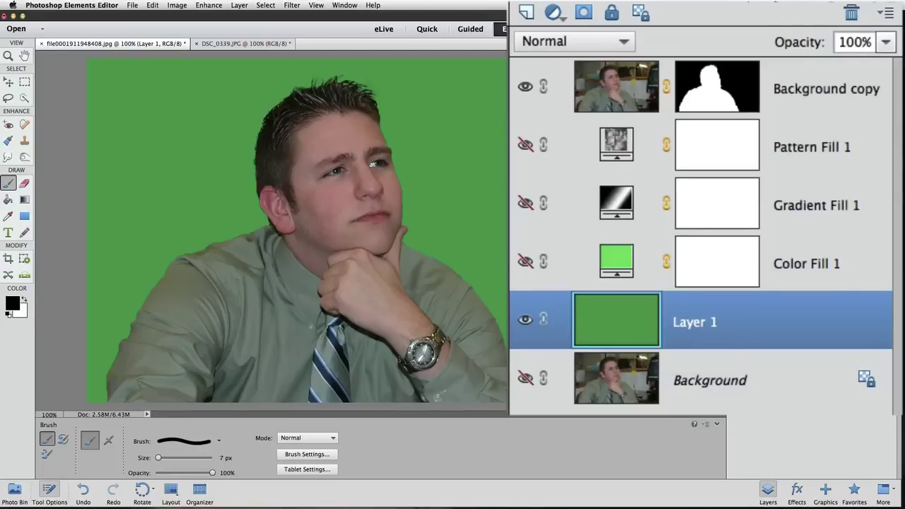
key("super+v")
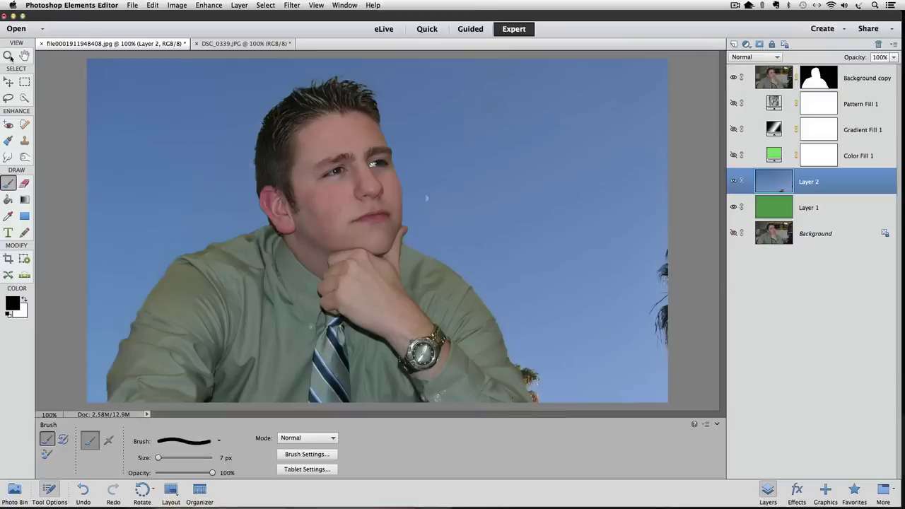
key("v")
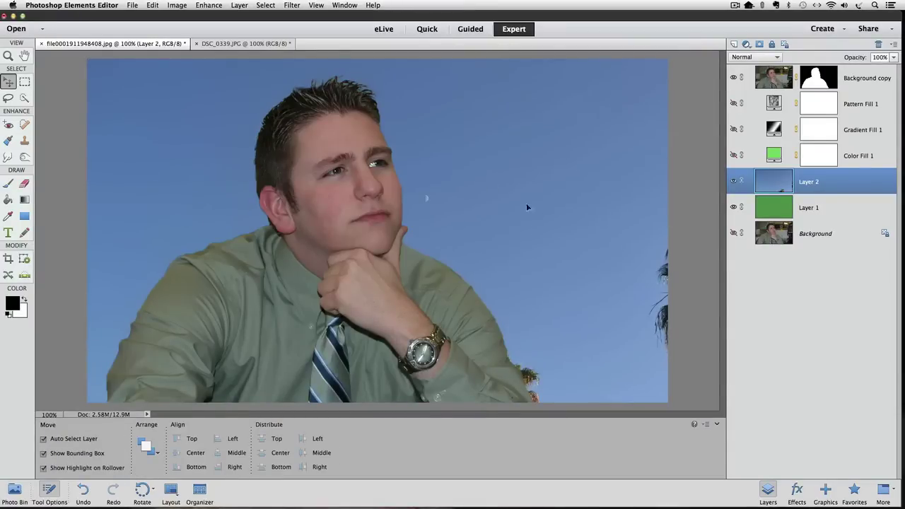
left_click_drag(527, 207, 483, 72)
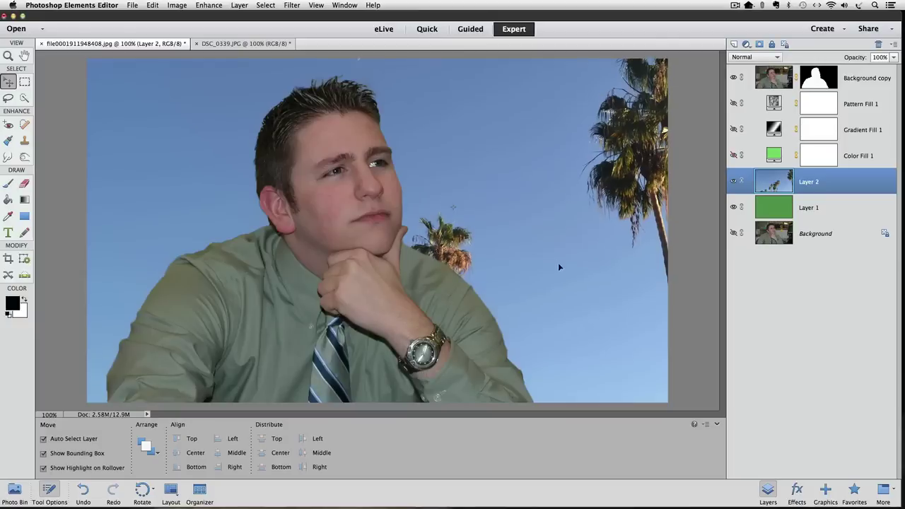